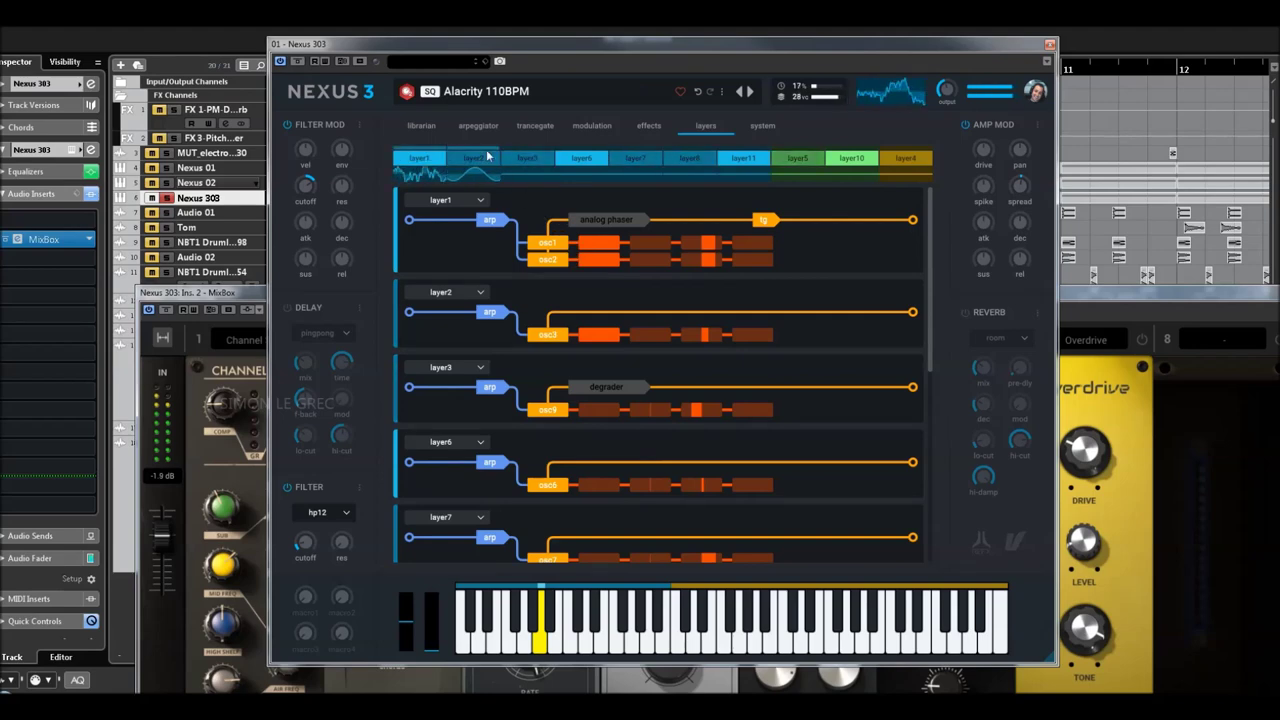
Step: Close the Nexus 303 synth window, then reposition and enlarge the MixBox window with its Channel Strip module switched on
left_click(421, 125)
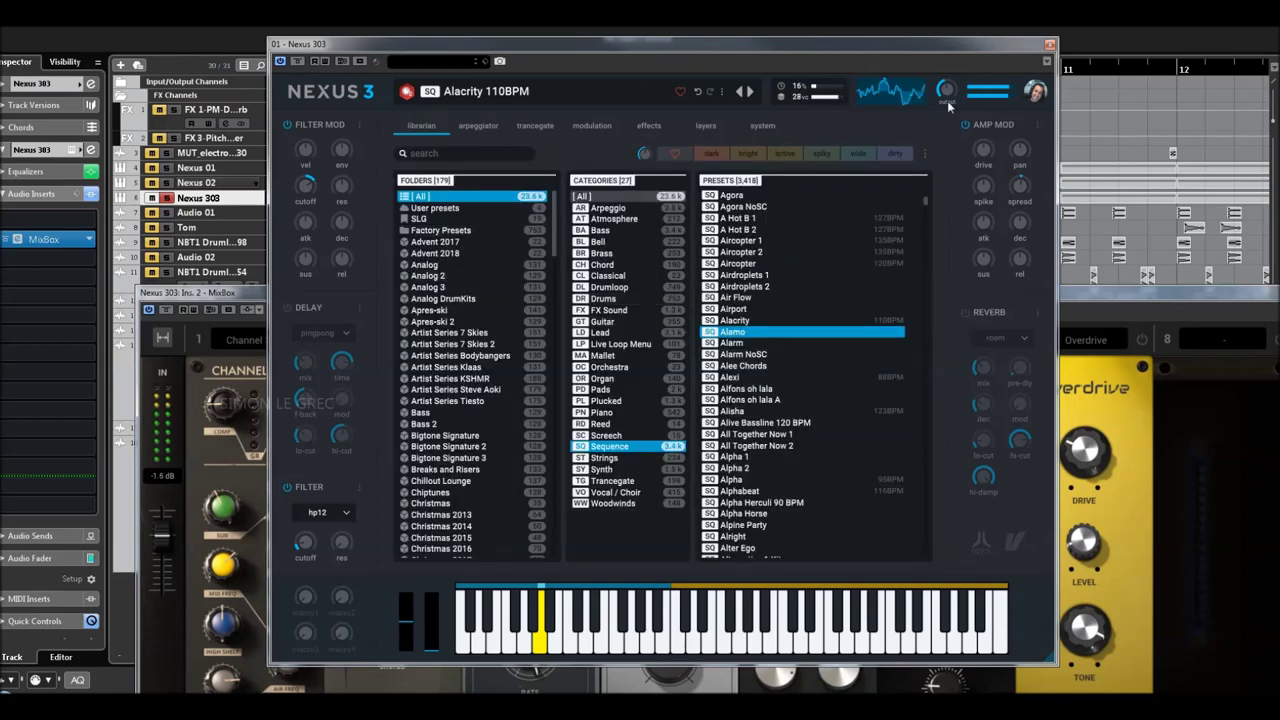
left_click(1049, 44)
left_click_drag(975, 298, 880, 103)
left_click(217, 144)
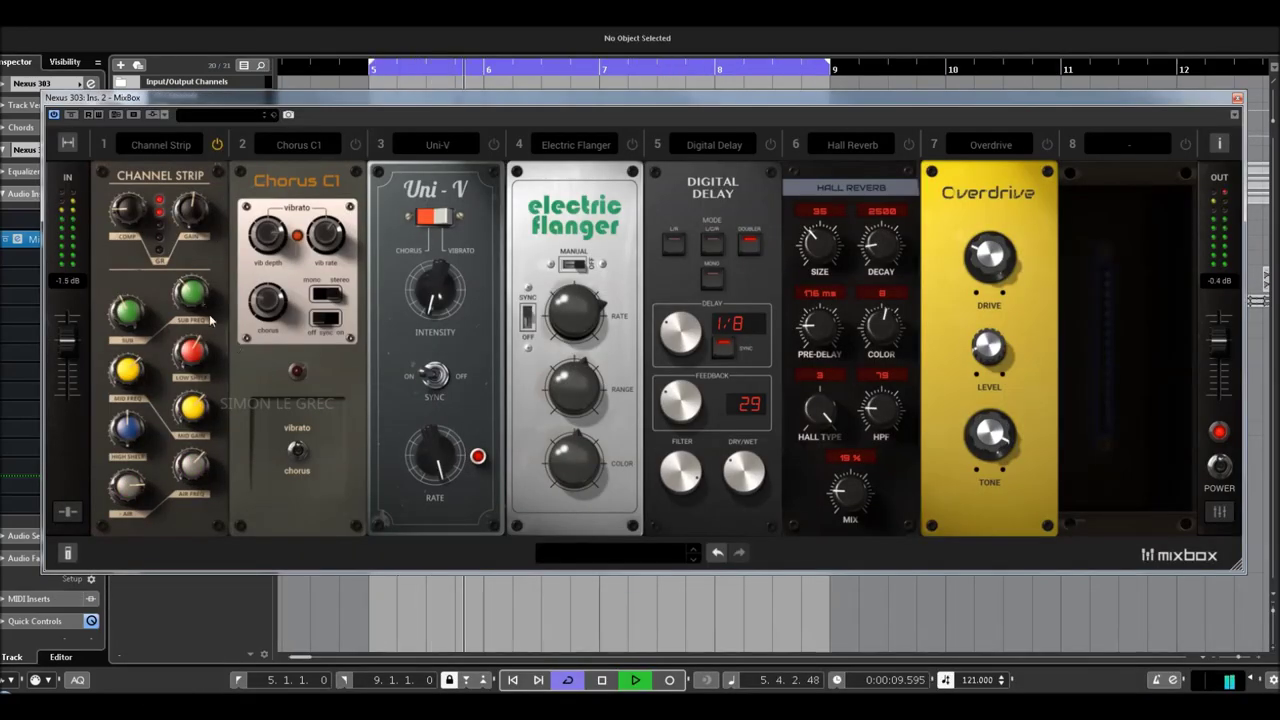
left_click_drag(868, 97, 840, 73)
mouse_move(1221, 560)
left_mouse_down()
mouse_move(1220, 592)
mouse_move(1222, 573)
left_mouse_up()
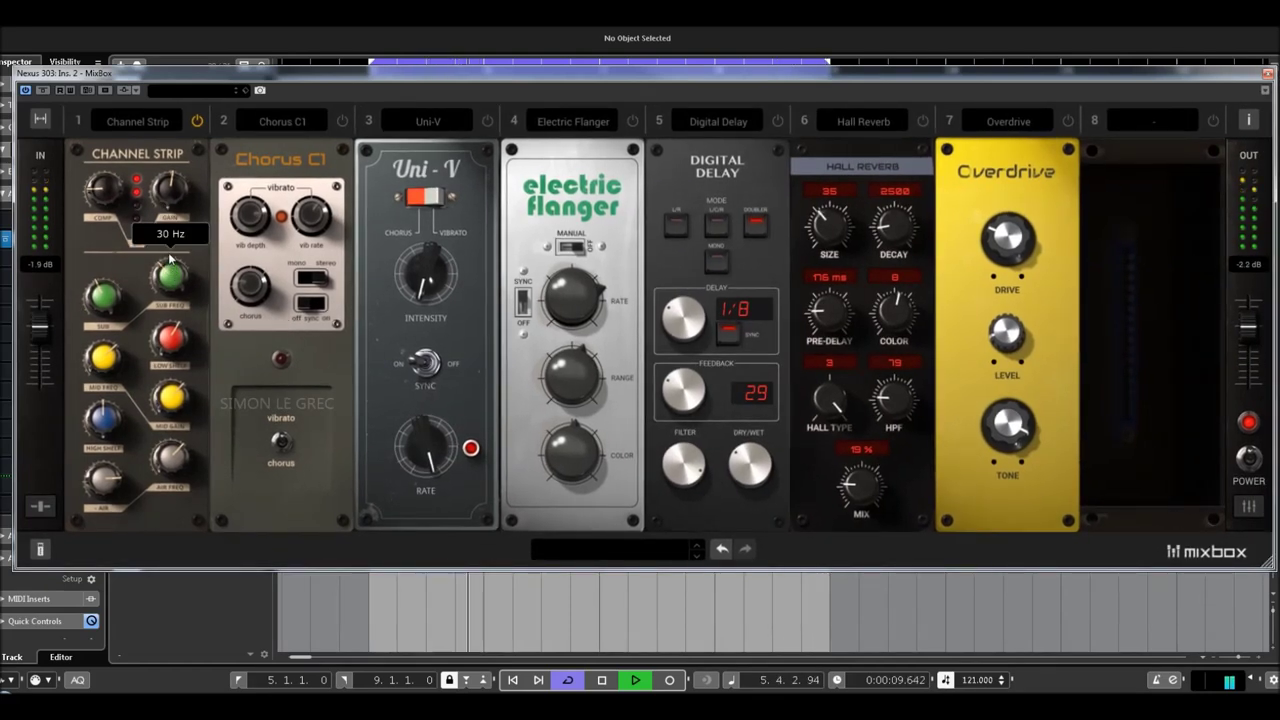
Step: Set the Channel Strip's mid band to 6.01 kHz and +14.1 dB, its sub level to -10 dB, and adjust the sub frequency
mouse_move(116, 352)
left_click_drag(116, 352, 140, 367)
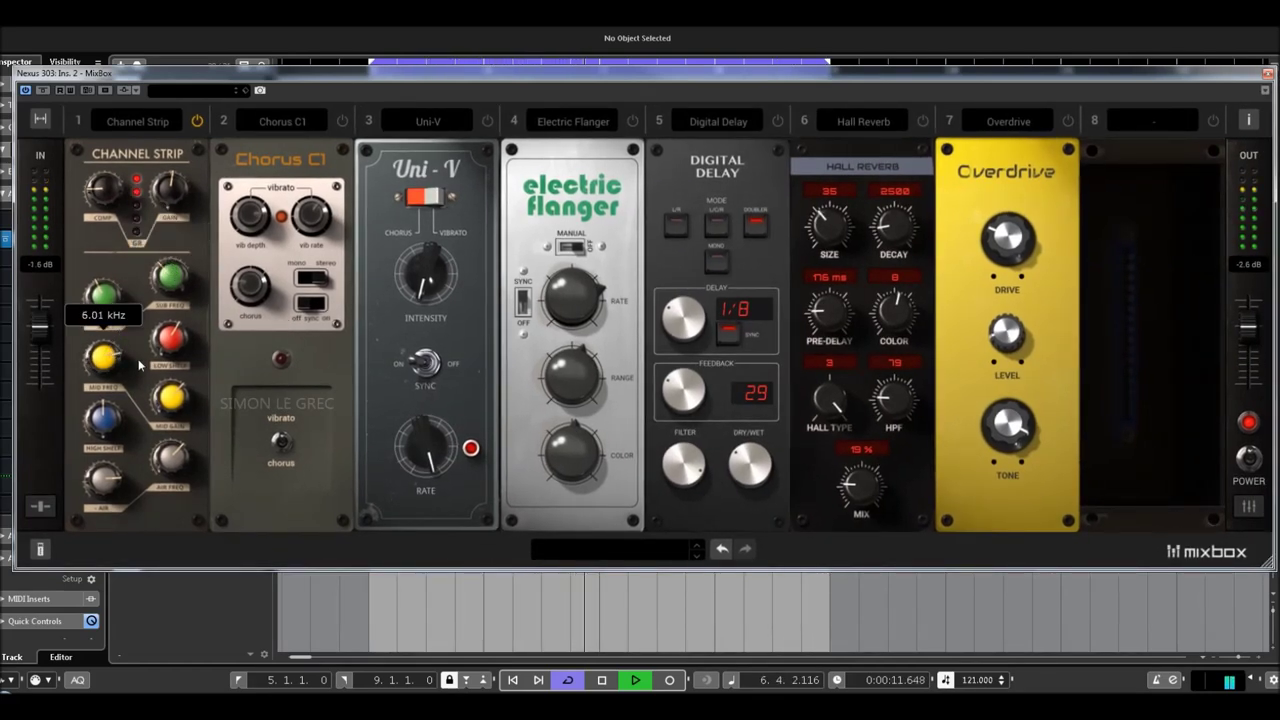
mouse_move(172, 334)
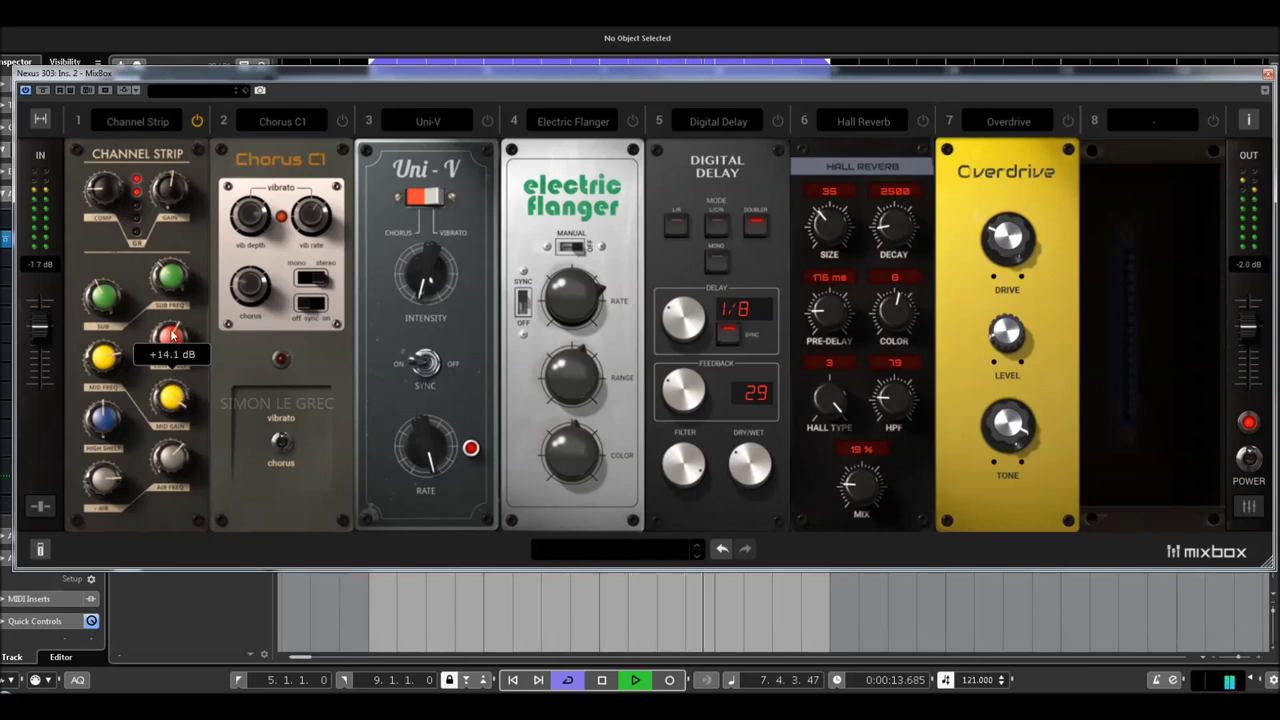
left_click_drag(172, 334, 74, 364)
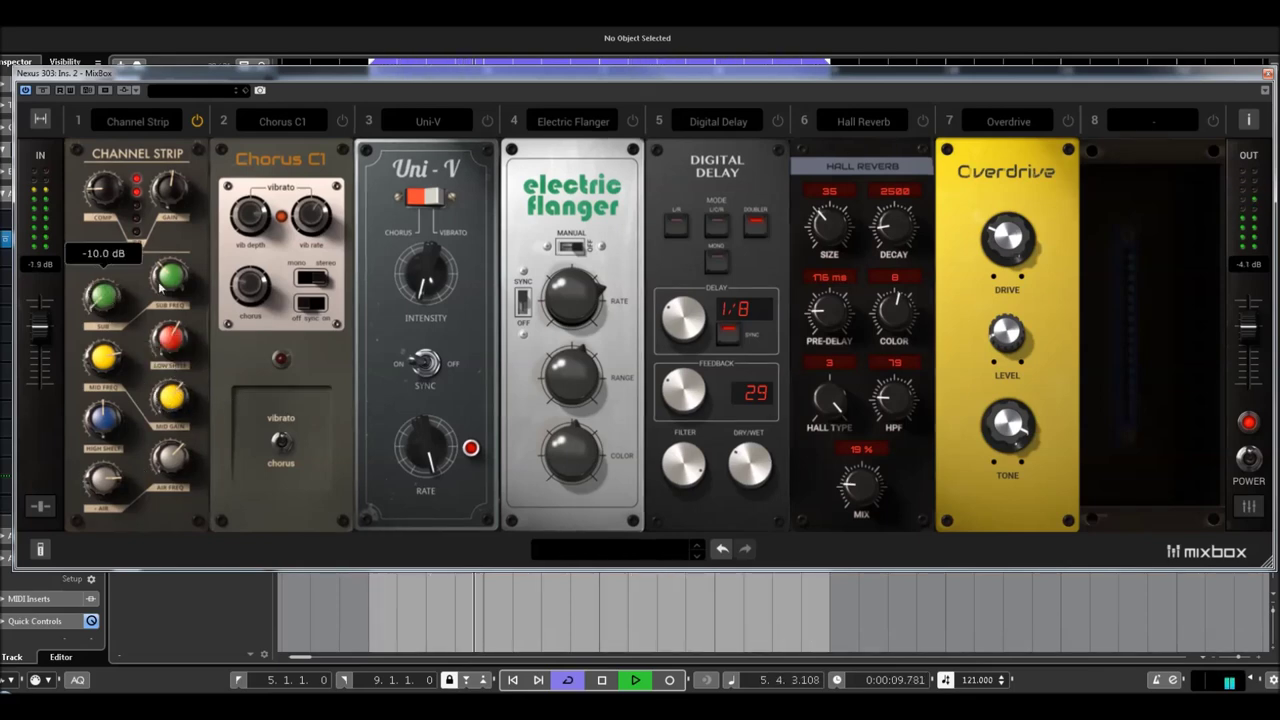
mouse_move(172, 268)
left_click_drag(172, 272, 93, 217)
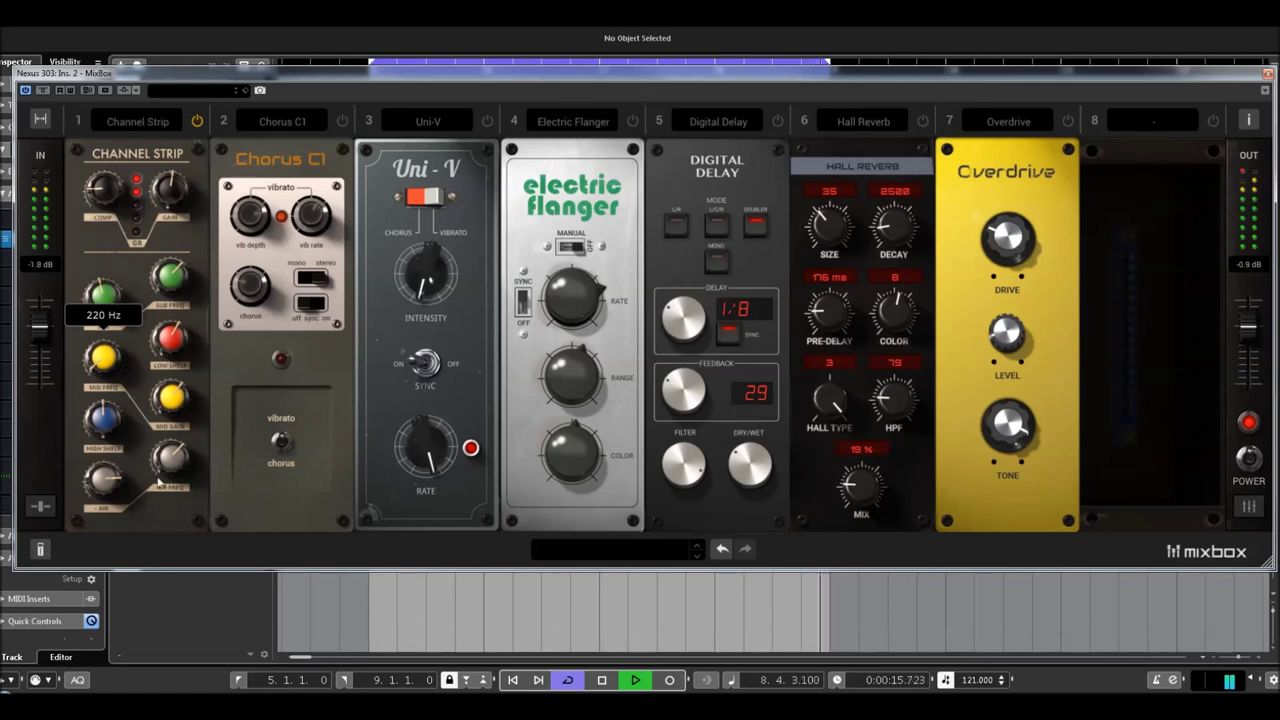
Step: Adjust the Channel Strip's air and high-shelf controls, and set its mid frequency to 1.60 kHz
left_click_drag(178, 445, 203, 571)
left_click_drag(107, 461, 138, 546)
mouse_move(104, 430)
left_mouse_down()
mouse_move(115, 518)
mouse_move(107, 431)
left_mouse_up()
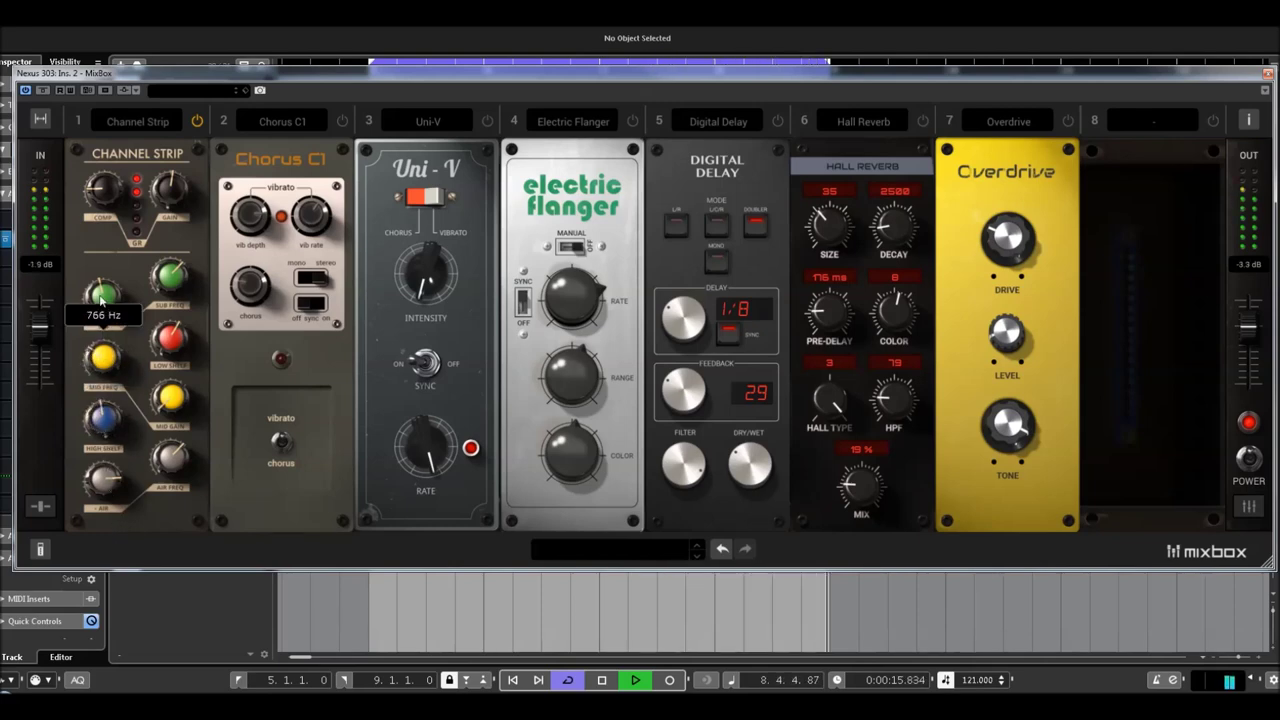
mouse_move(173, 345)
left_click_drag(173, 345, 157, 289)
left_click_drag(119, 349, 124, 308)
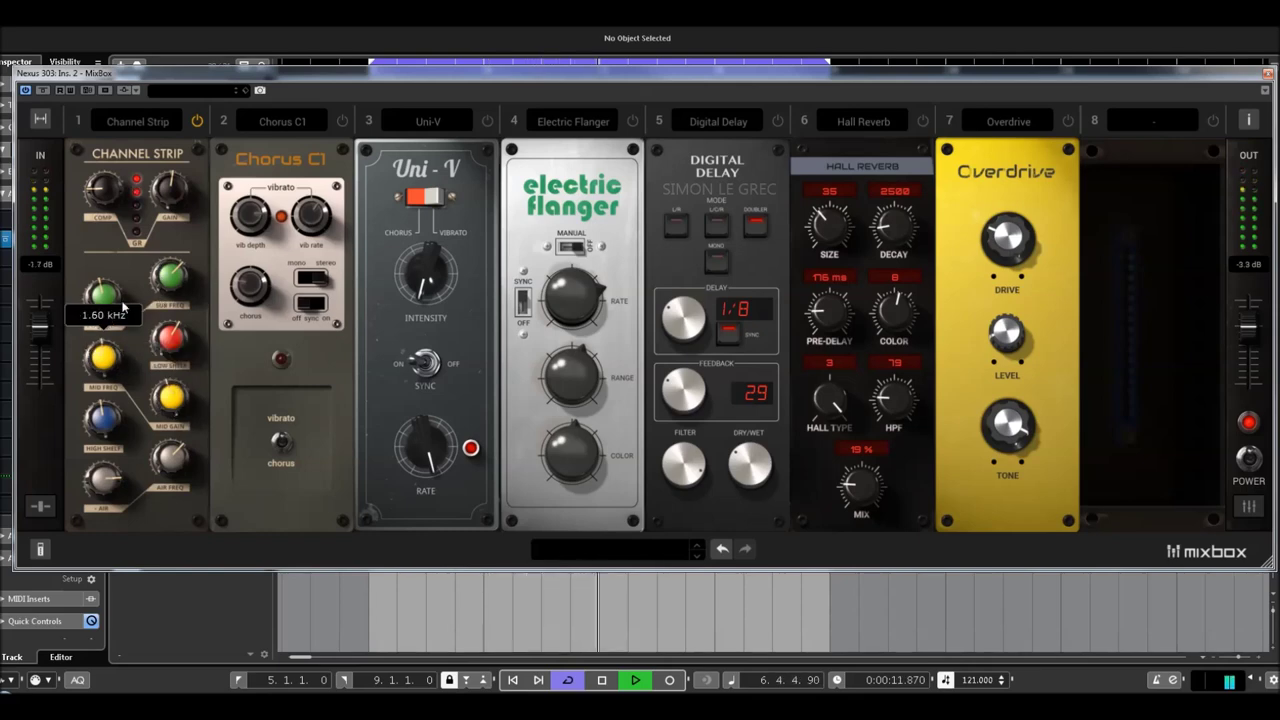
Step: Set the Channel Strip's air level to +7.8 dB and its mid gain to +2.6 dB
left_click_drag(115, 415, 112, 385)
left_click_drag(93, 485, 97, 462)
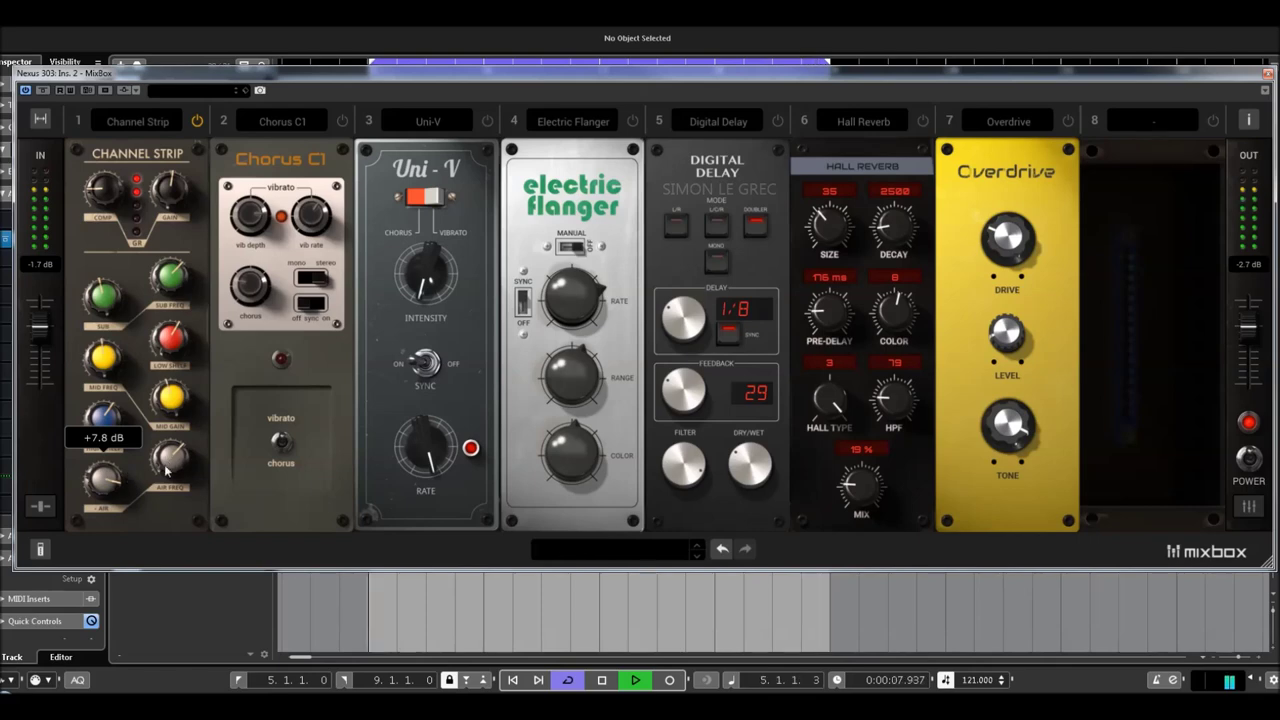
left_click(166, 468)
left_click_drag(170, 397, 172, 369)
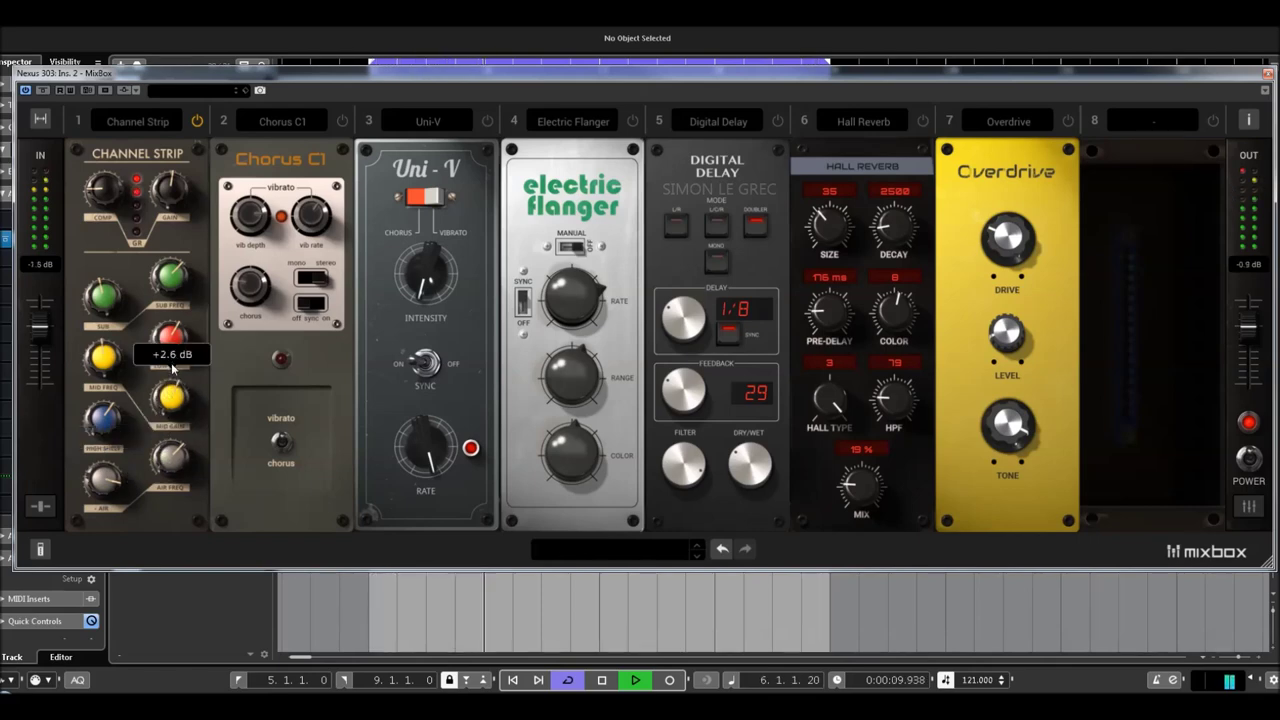
left_click(105, 308)
left_click(106, 364)
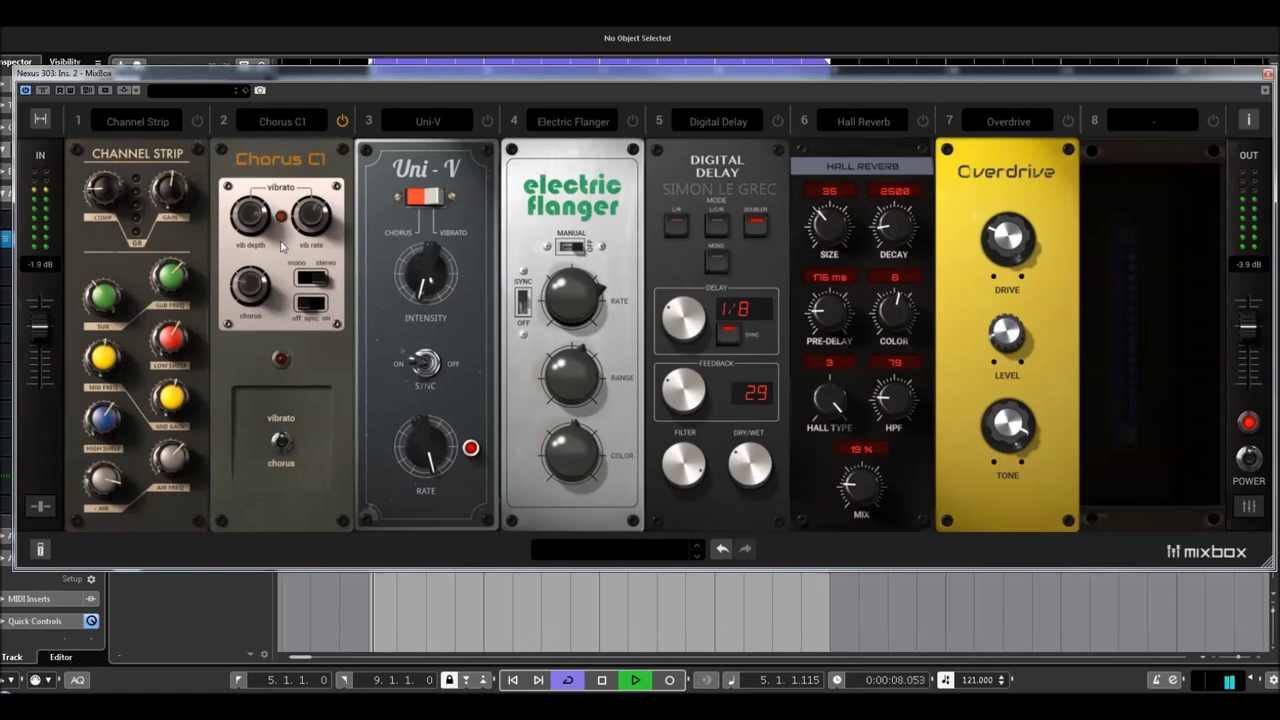
Step: Set the Chorus C1's vibrato depth to 3.4 and its vibrato rate to 5.5
left_click_drag(252, 225, 271, 333)
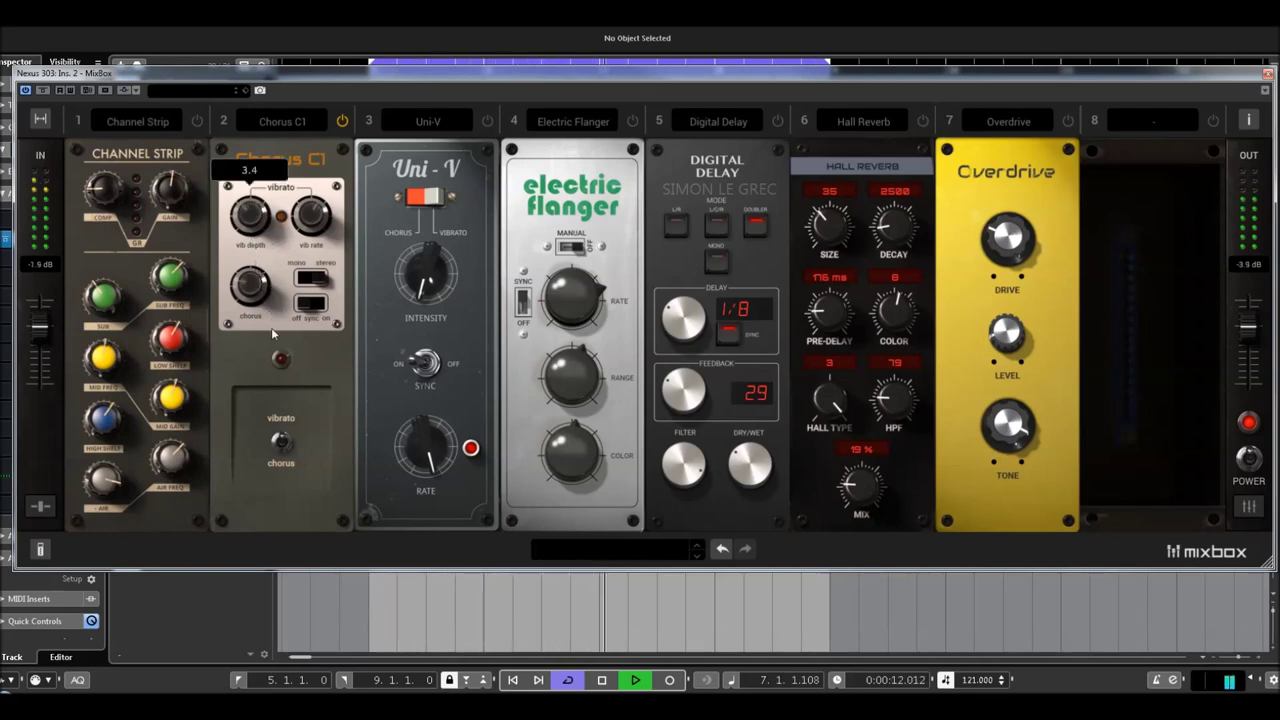
left_click_drag(285, 388, 318, 203)
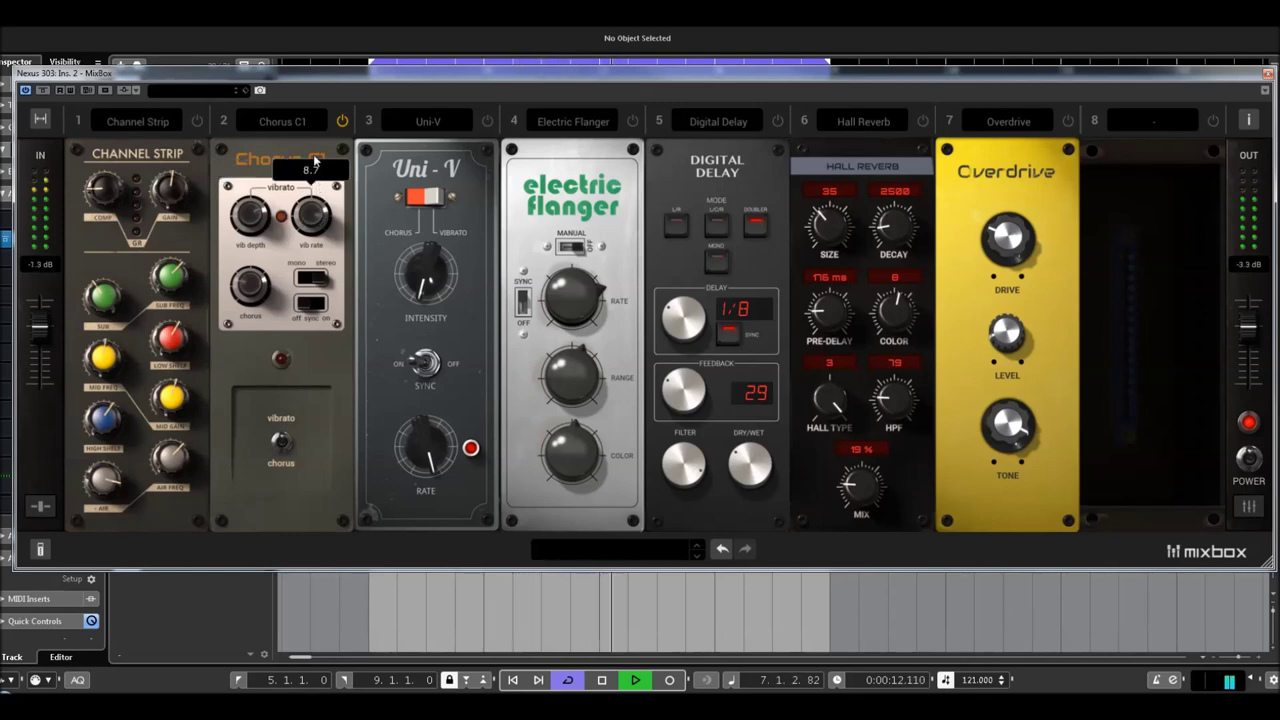
left_click_drag(312, 157, 323, 273)
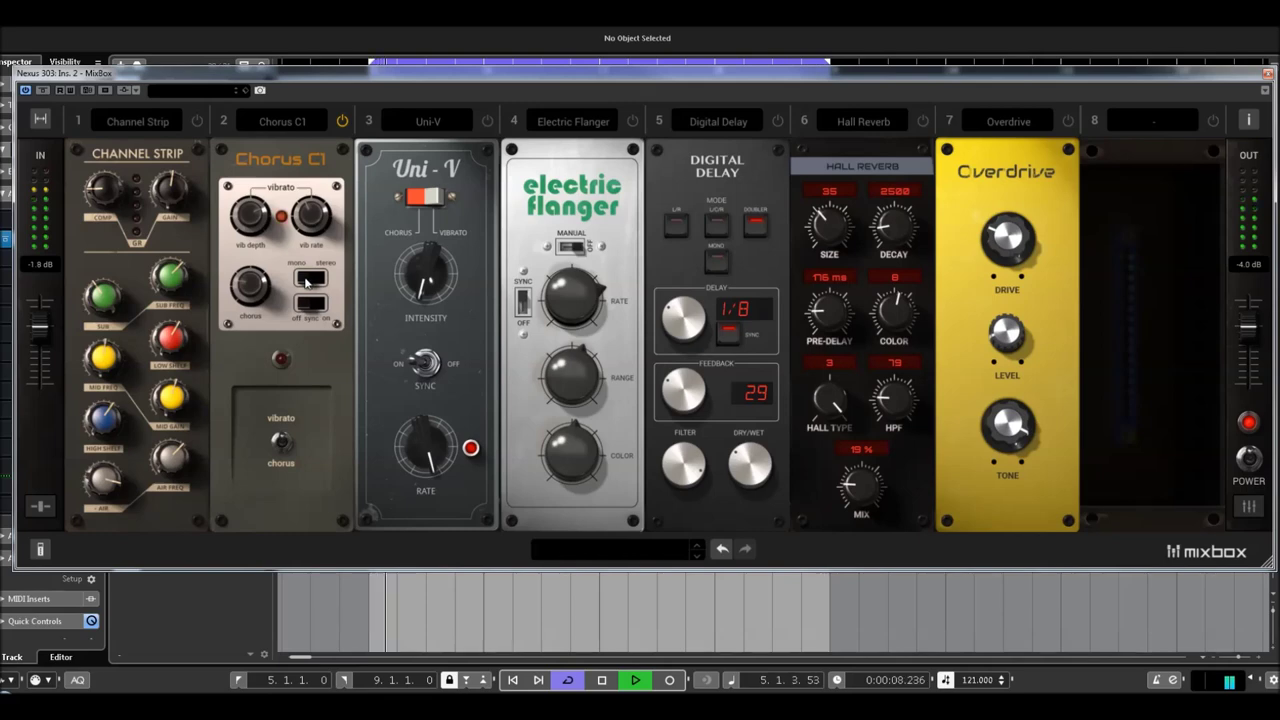
left_click_drag(314, 213, 323, 170)
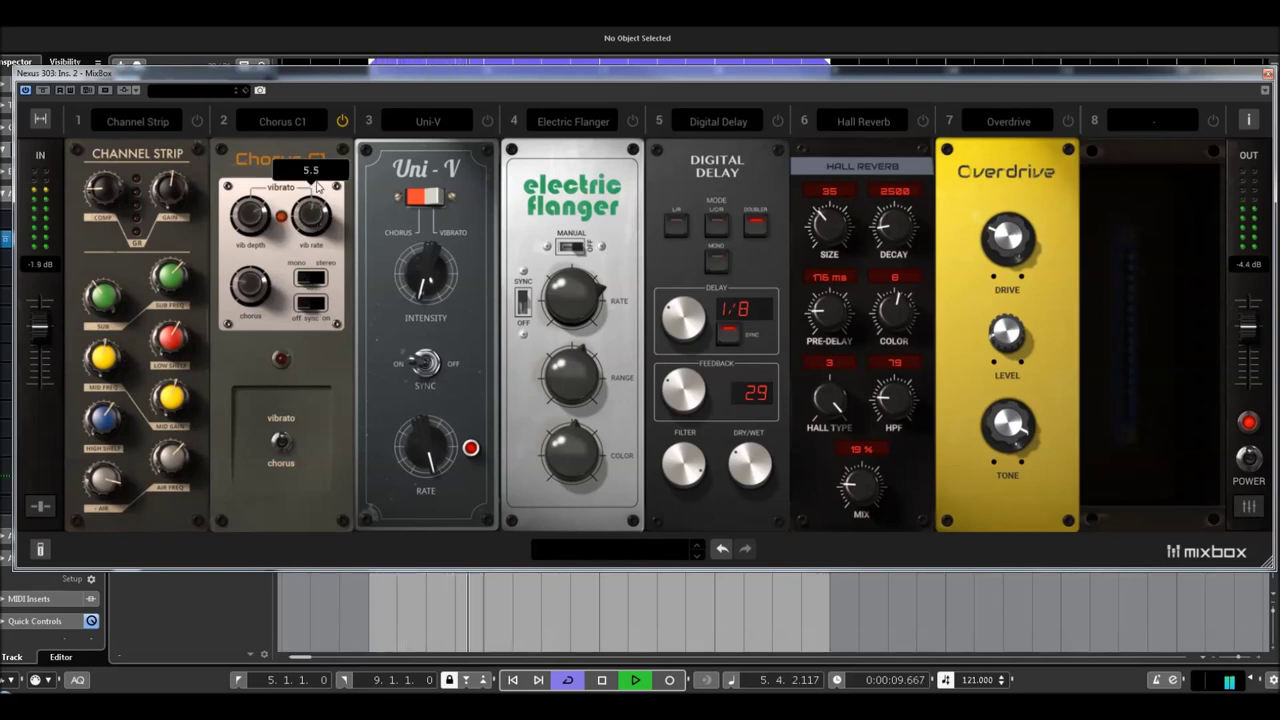
Step: Toggle the Chorus C1's bypass to compare the sound and flip its vibrato/chorus mode
left_click(342, 119)
mouse_move(258, 216)
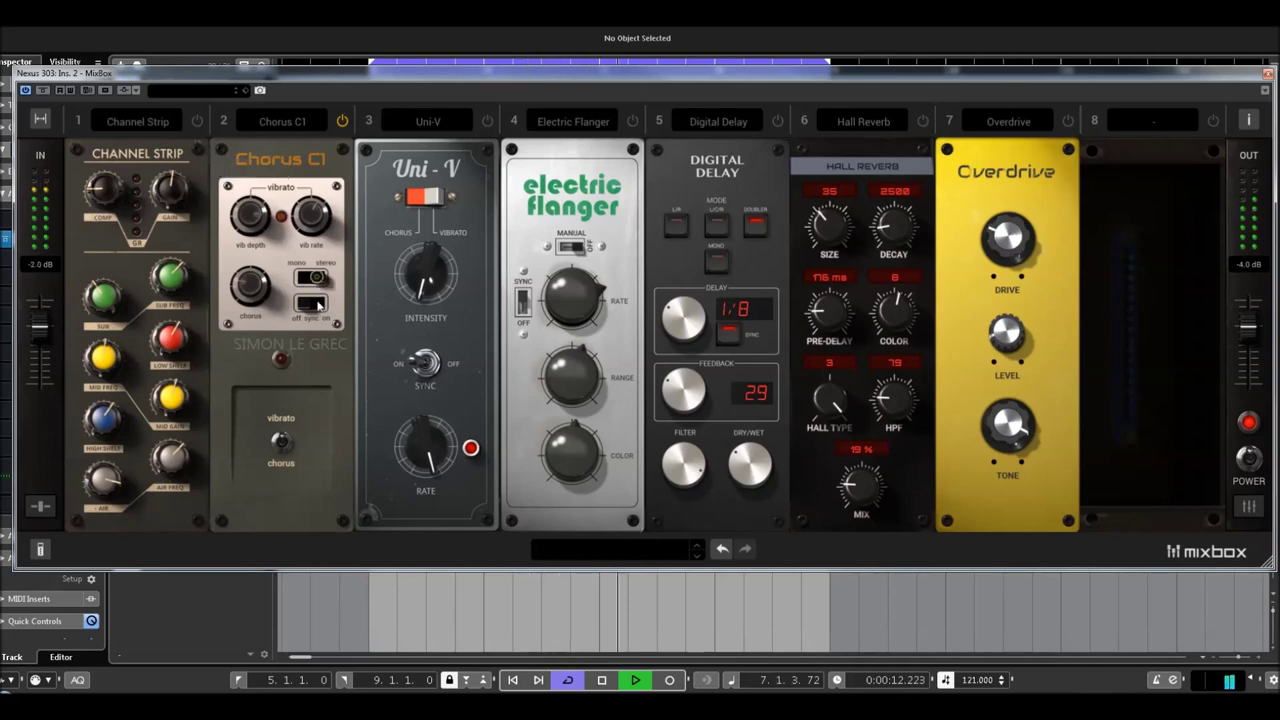
left_click(280, 444)
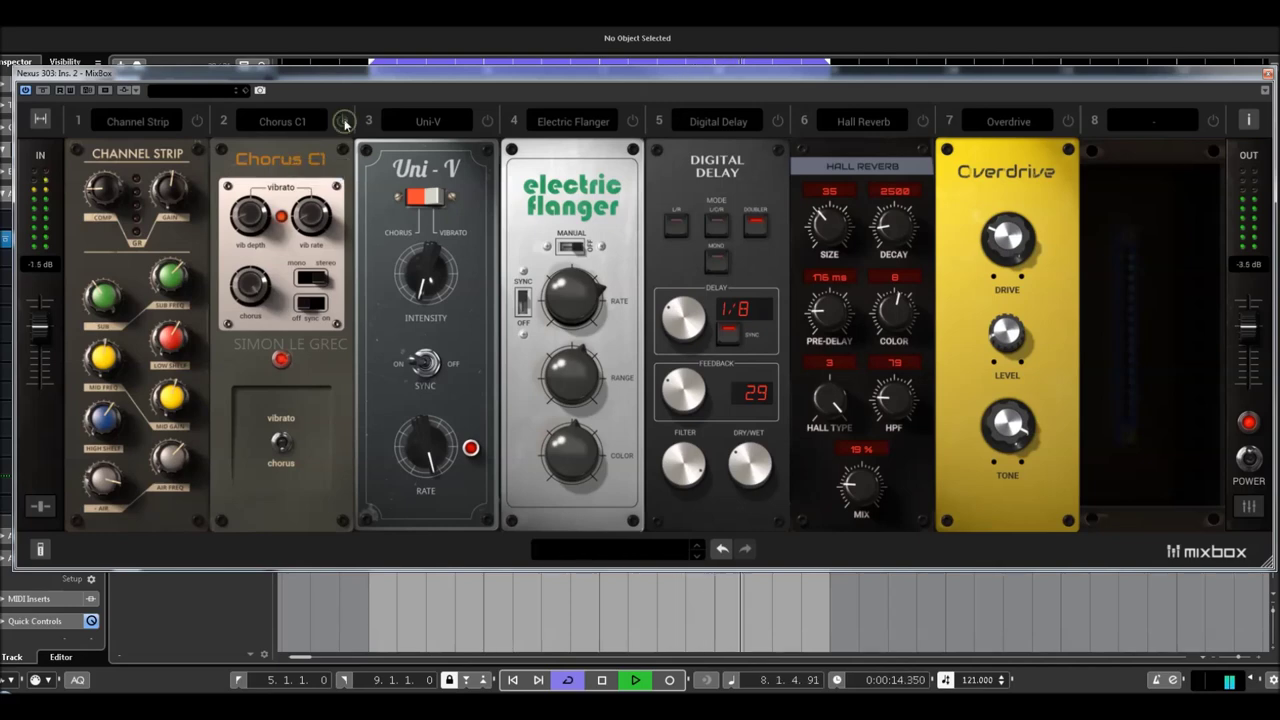
Step: Switch on the Uni-V module and set its intensity to 3.6 and its synced rate to 1/4
left_click(486, 121)
left_click_drag(423, 289, 403, 218)
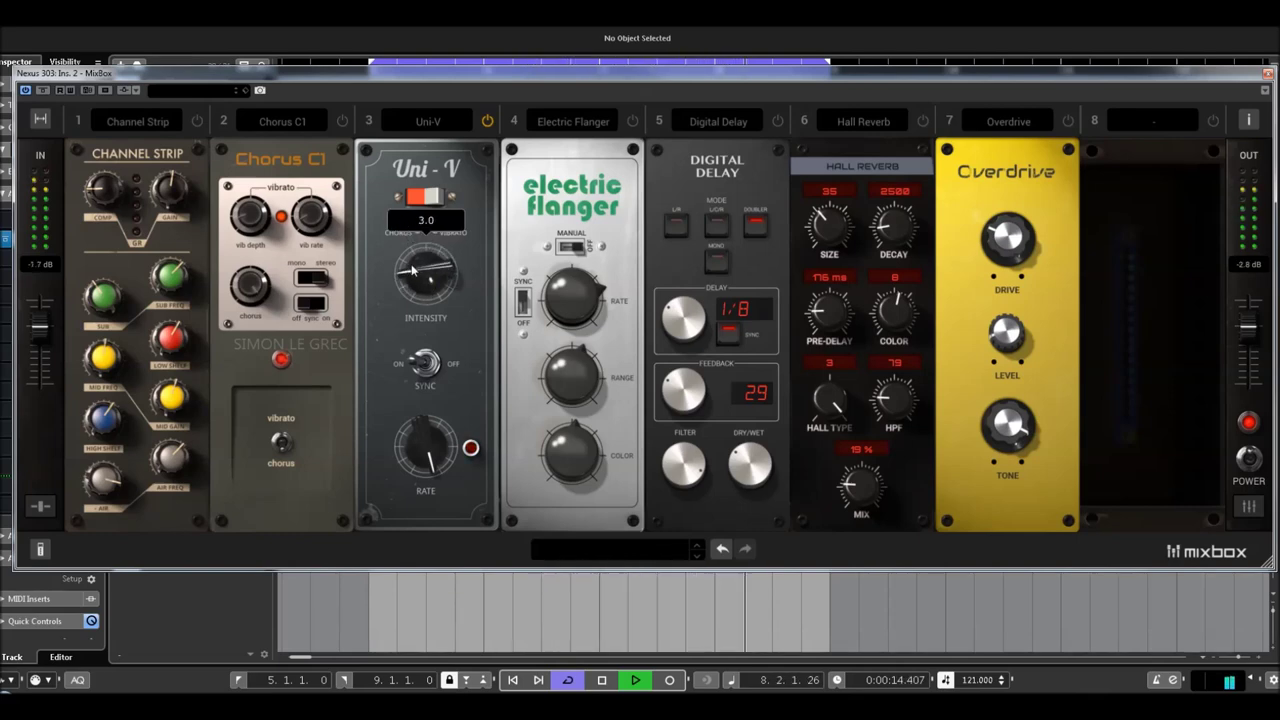
left_click_drag(416, 274, 413, 256)
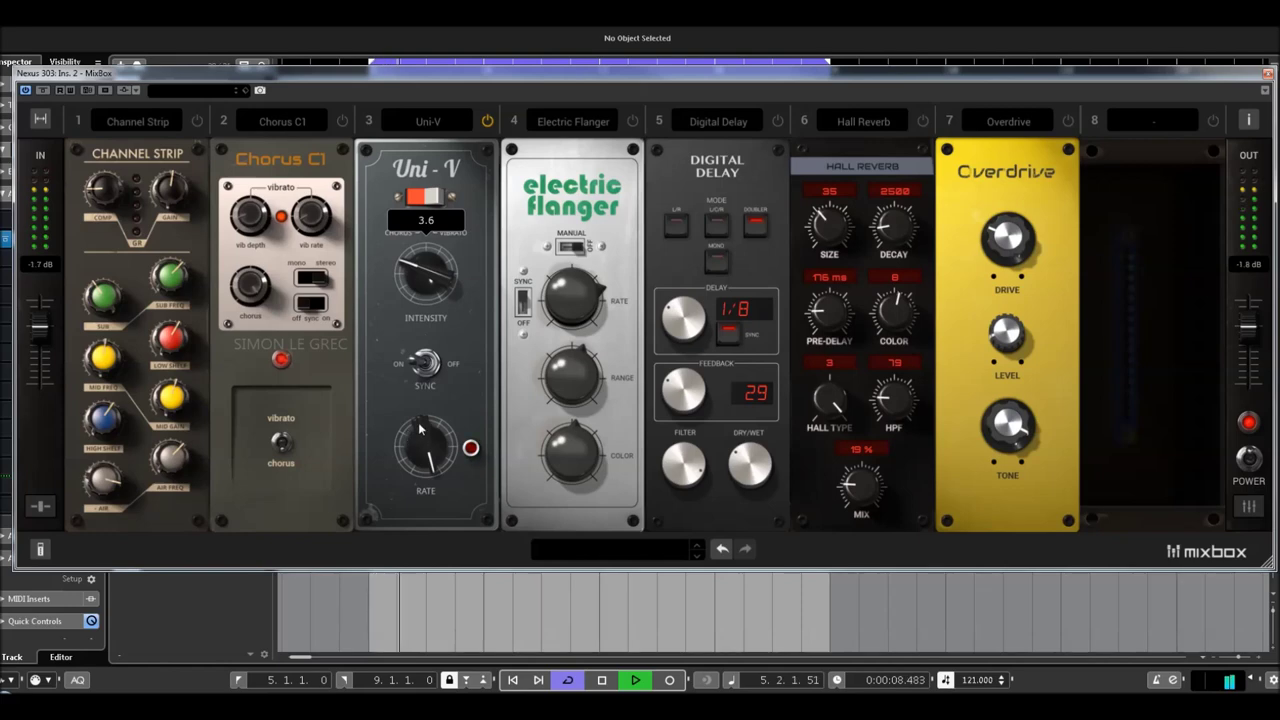
mouse_move(418, 433)
left_click_drag(418, 433, 411, 503)
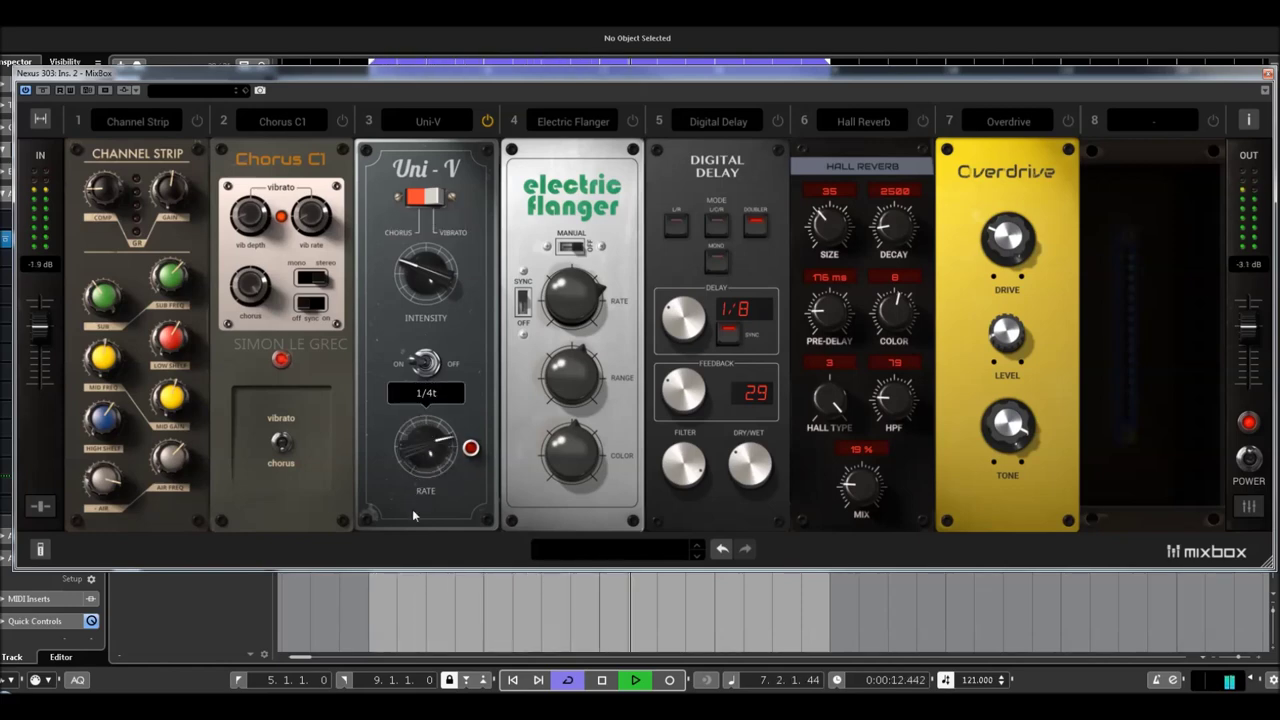
left_click_drag(417, 453, 409, 438)
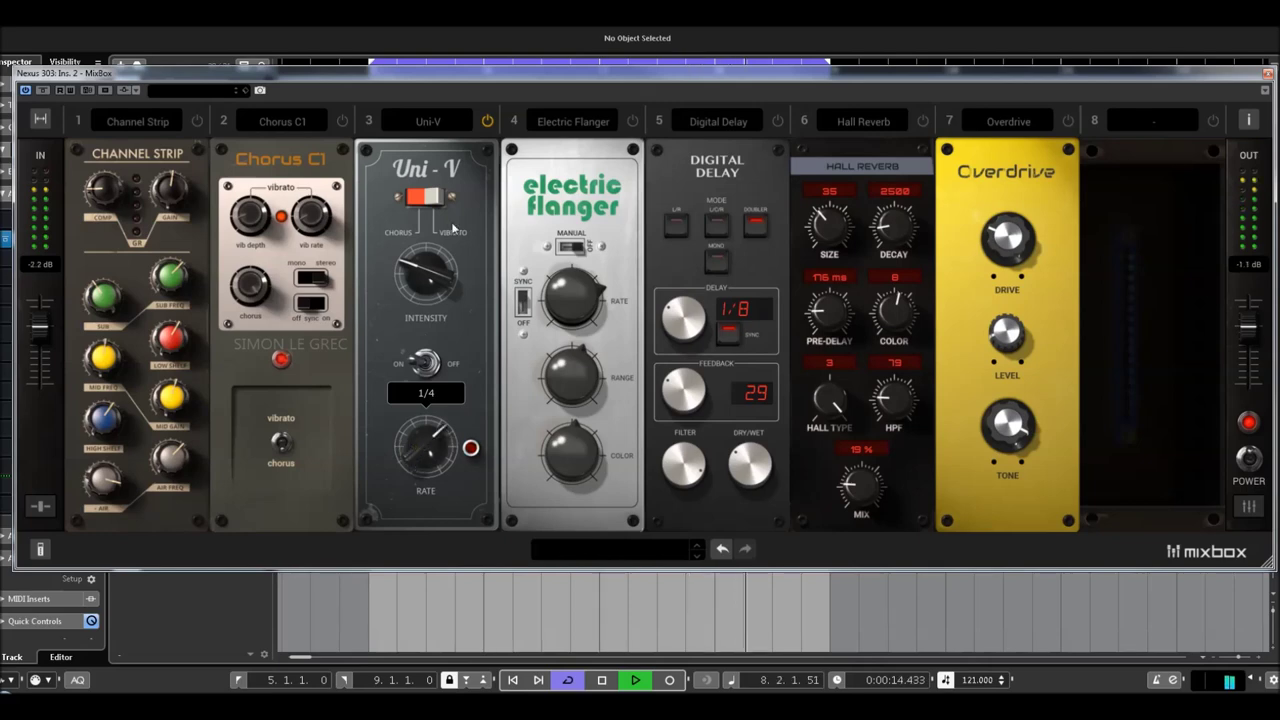
Step: Raise the Uni-V's intensity and set its synced rate to 1/1
left_click_drag(422, 272, 396, 262)
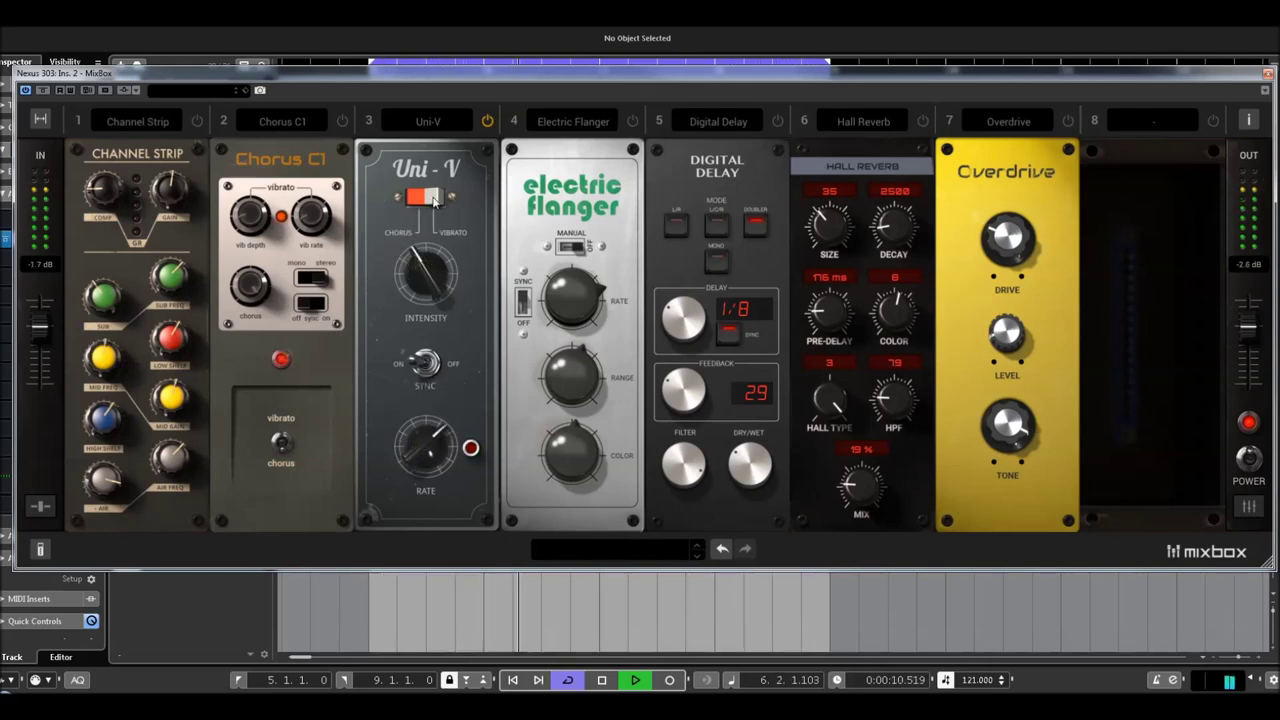
left_click_drag(424, 264, 420, 218)
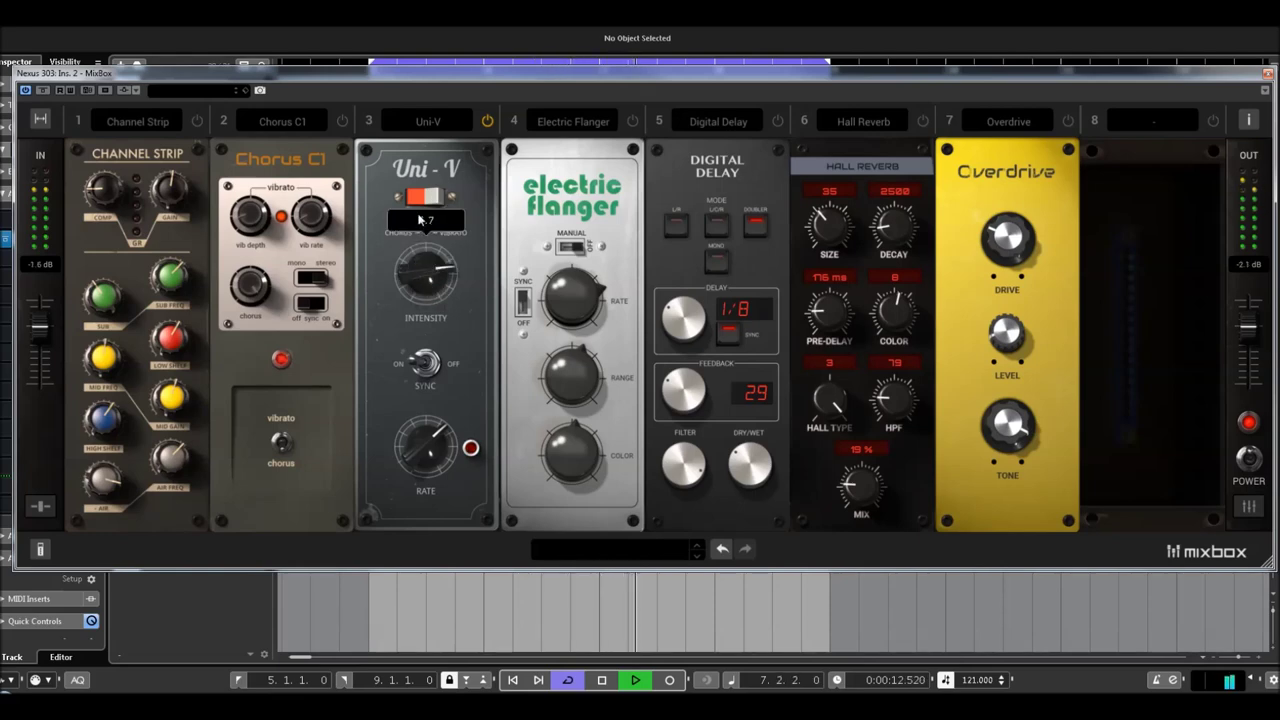
left_click_drag(419, 446, 370, 198)
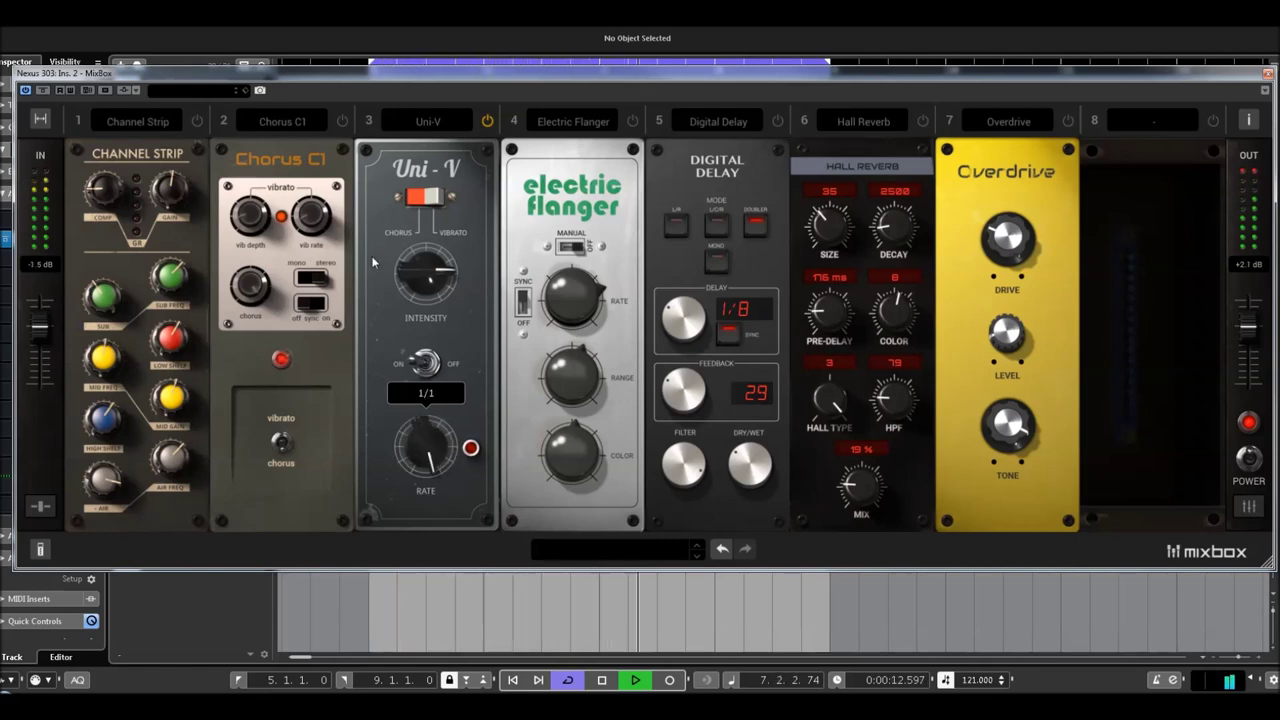
Step: Switch the Uni-V to vibrato mode, set its intensity to 2.6 and bypass the module
left_click(431, 198)
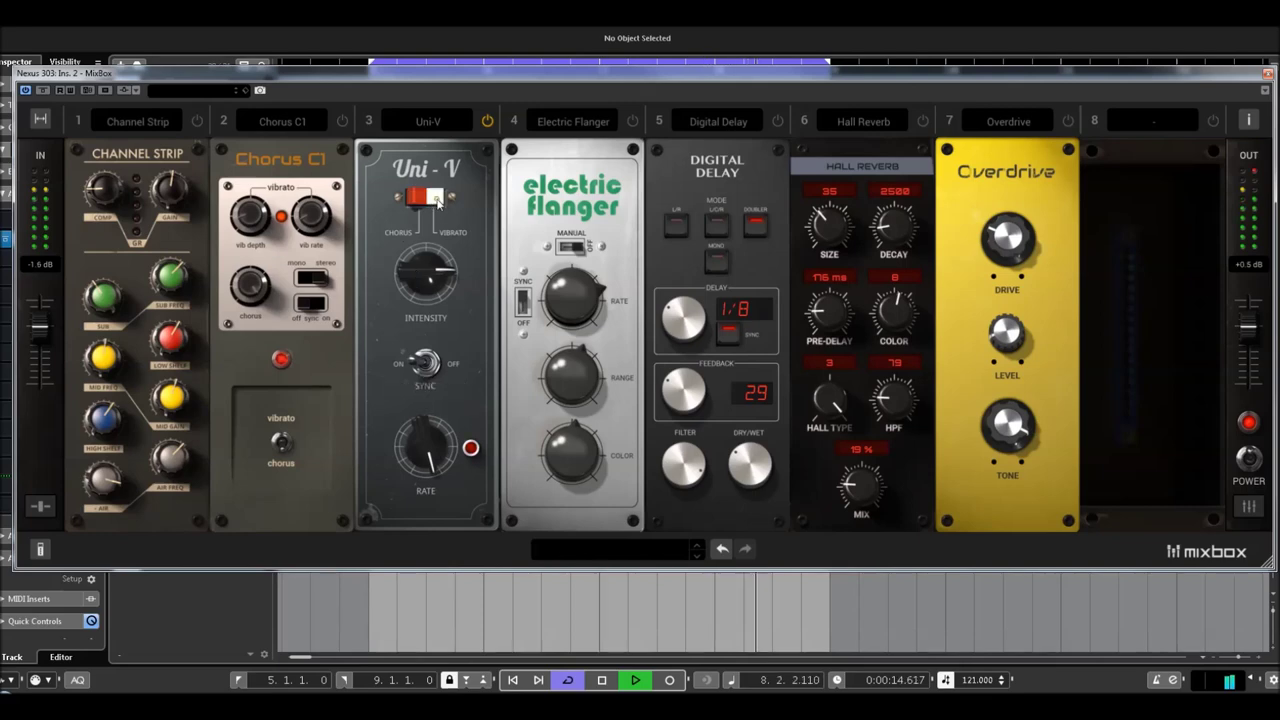
left_click_drag(415, 272, 413, 235)
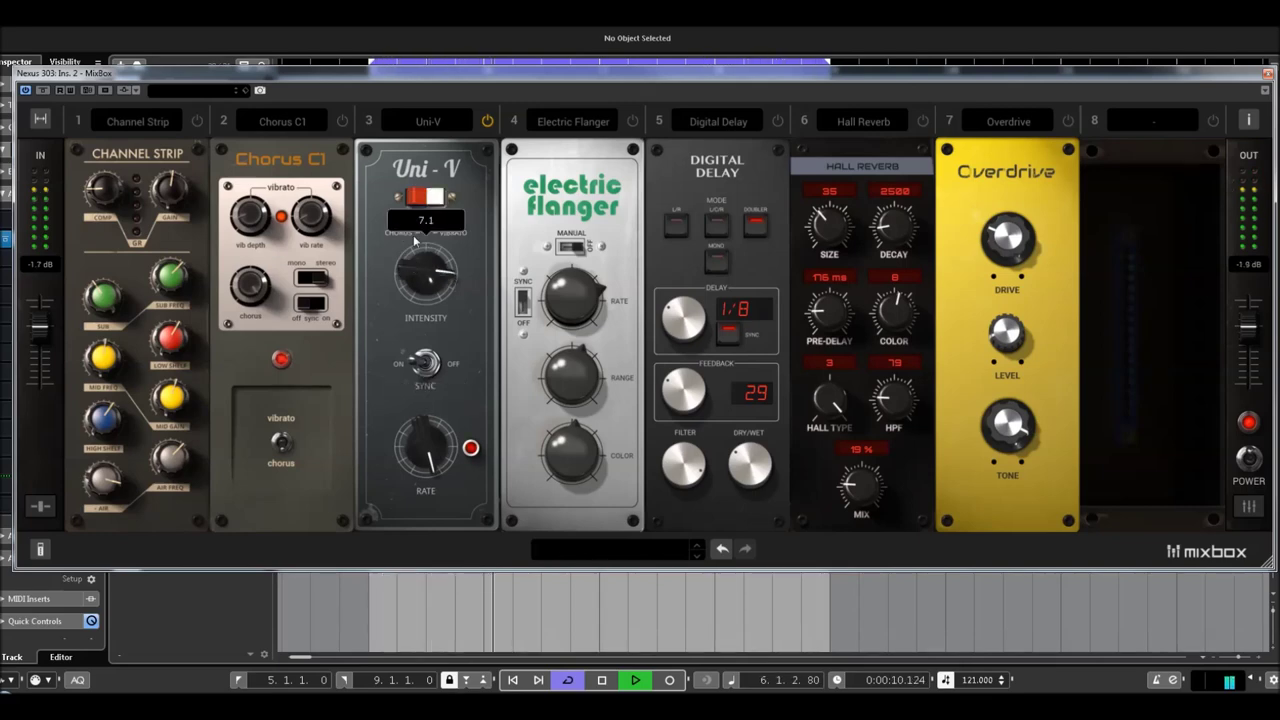
left_click(486, 121)
left_click_drag(437, 270, 435, 372)
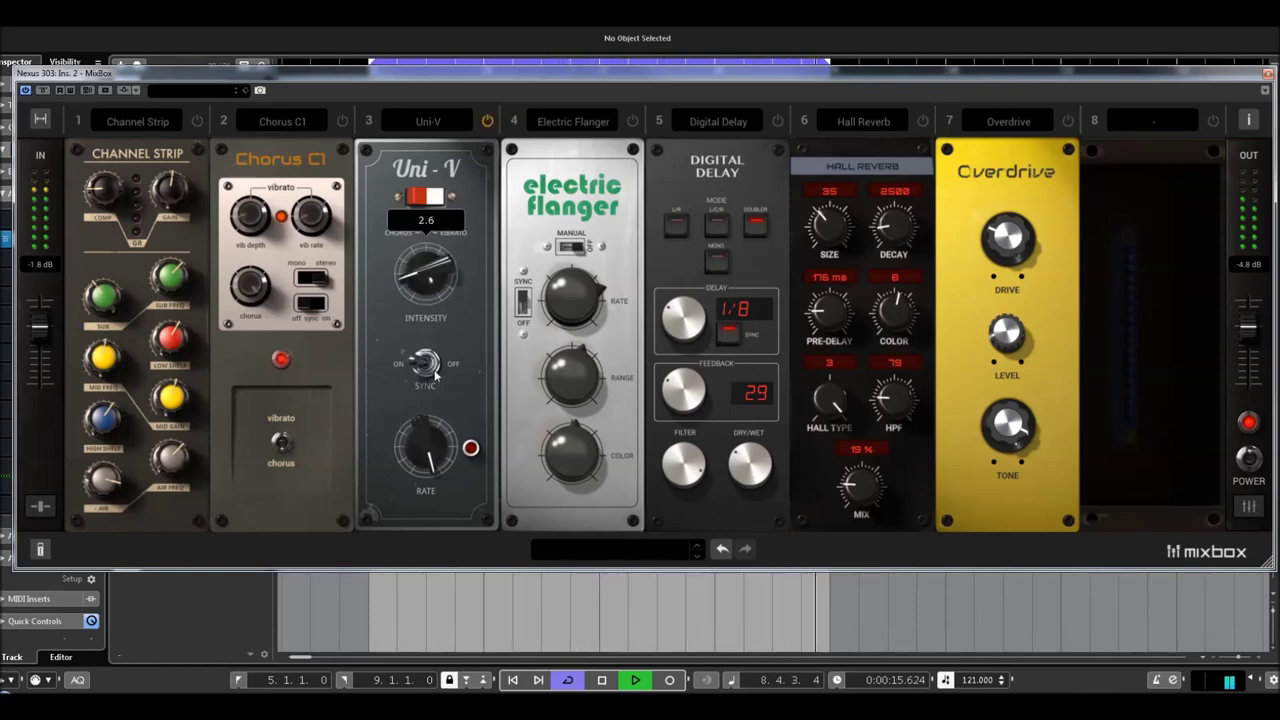
left_click(487, 121)
Step: Switch on the Electric Flanger and set its rate to 1/4 and its range to 1.9
left_click(632, 121)
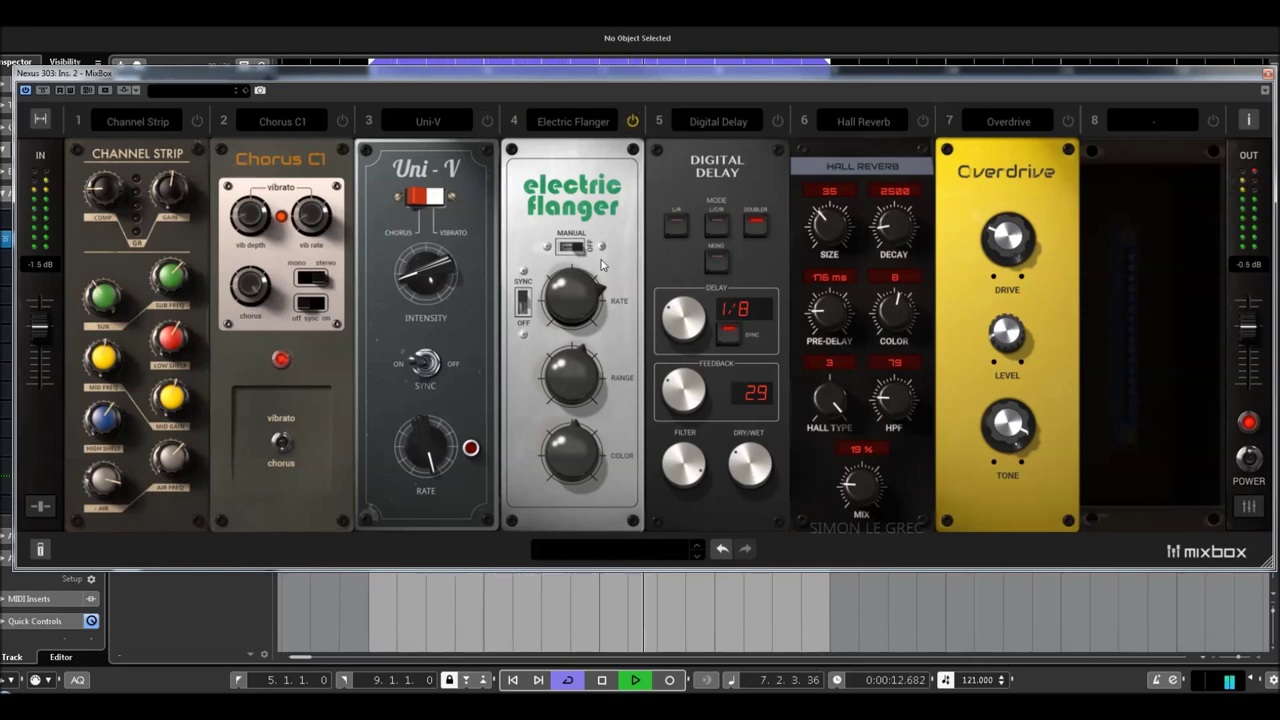
mouse_move(585, 302)
left_mouse_down()
mouse_move(589, 428)
mouse_move(572, 322)
left_mouse_up()
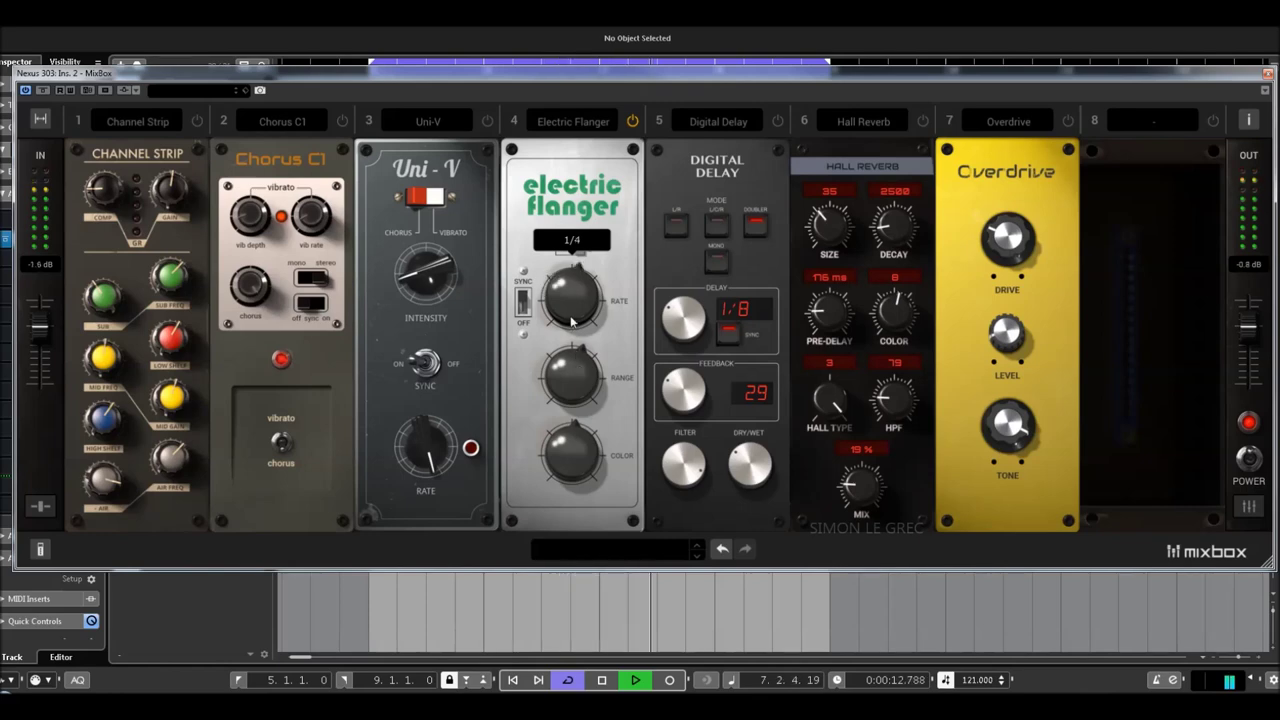
left_click_drag(574, 374, 587, 453)
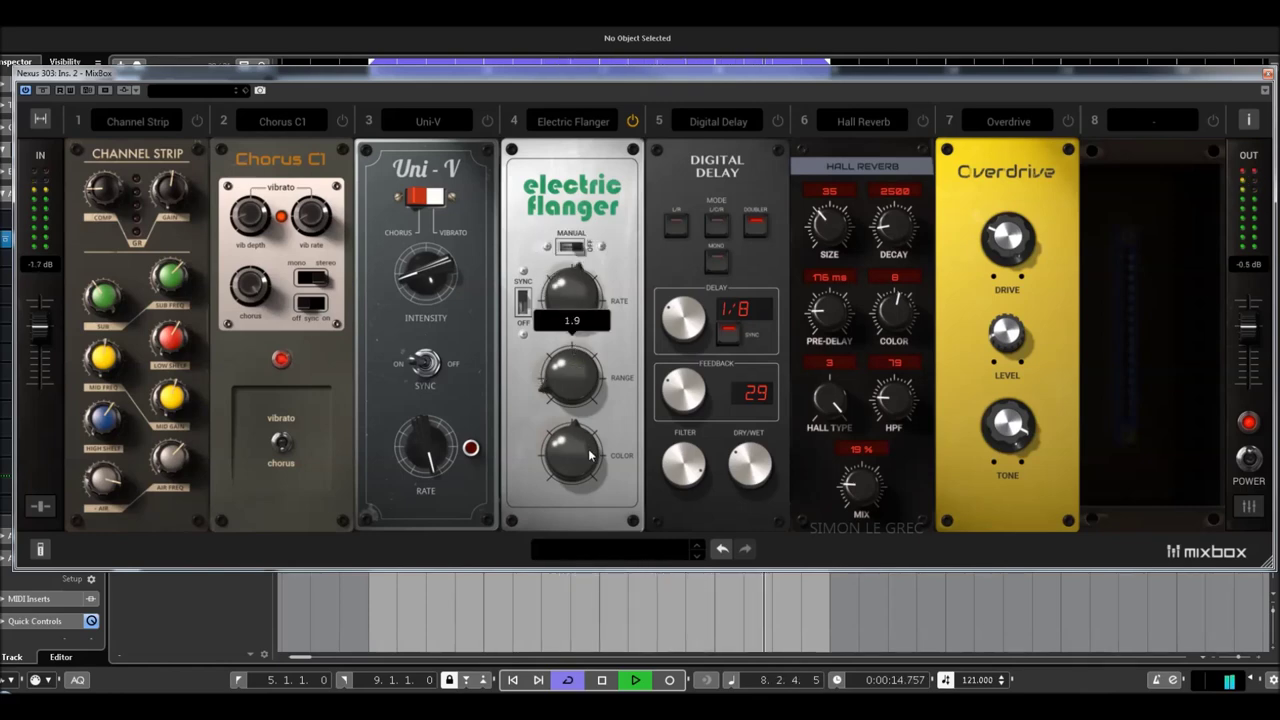
Step: Toggle the Electric Flanger's bypass to compare, and set its color to 8.0 and its range to 2.7
left_click(632, 123)
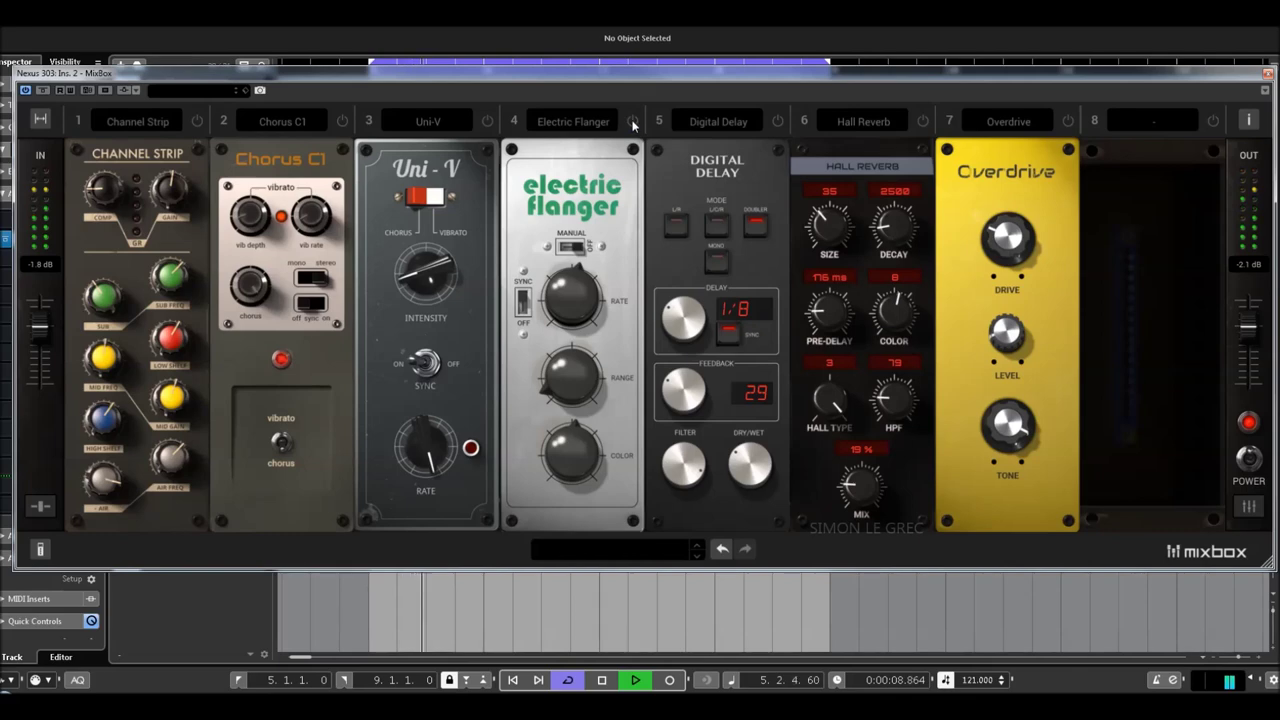
left_click(632, 123)
mouse_move(578, 330)
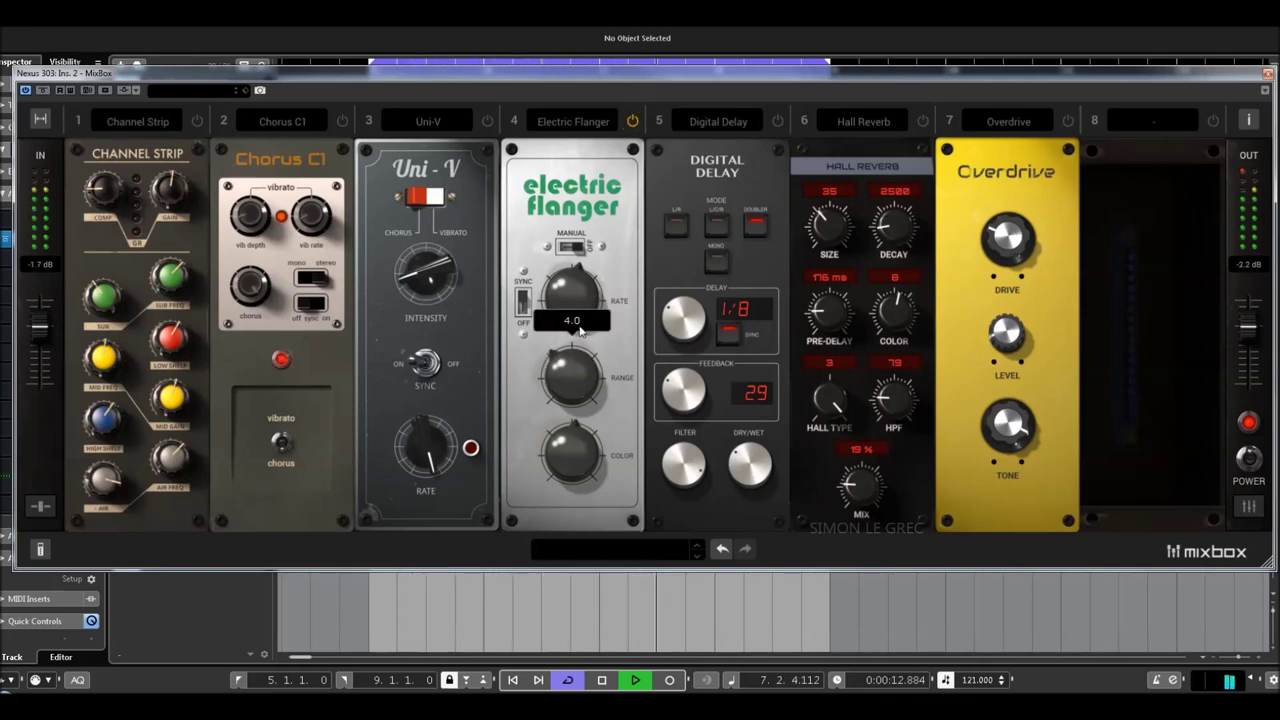
mouse_move(575, 399)
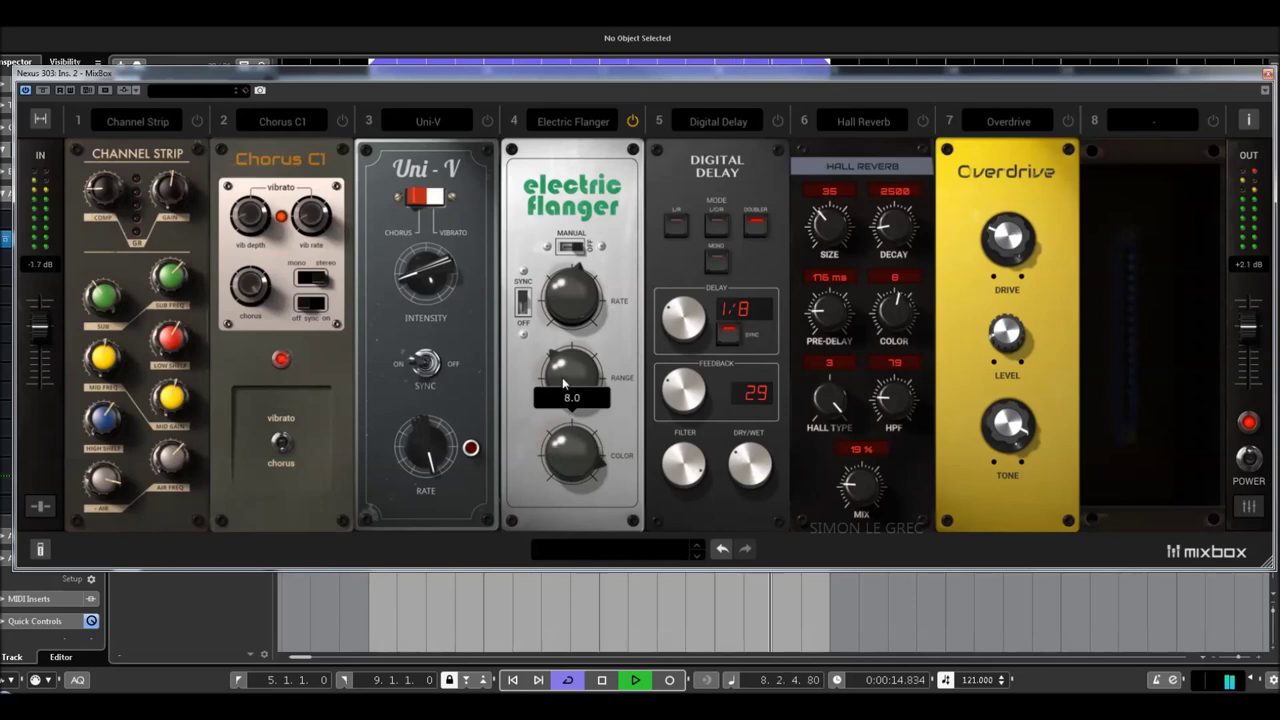
left_click_drag(575, 374, 598, 426)
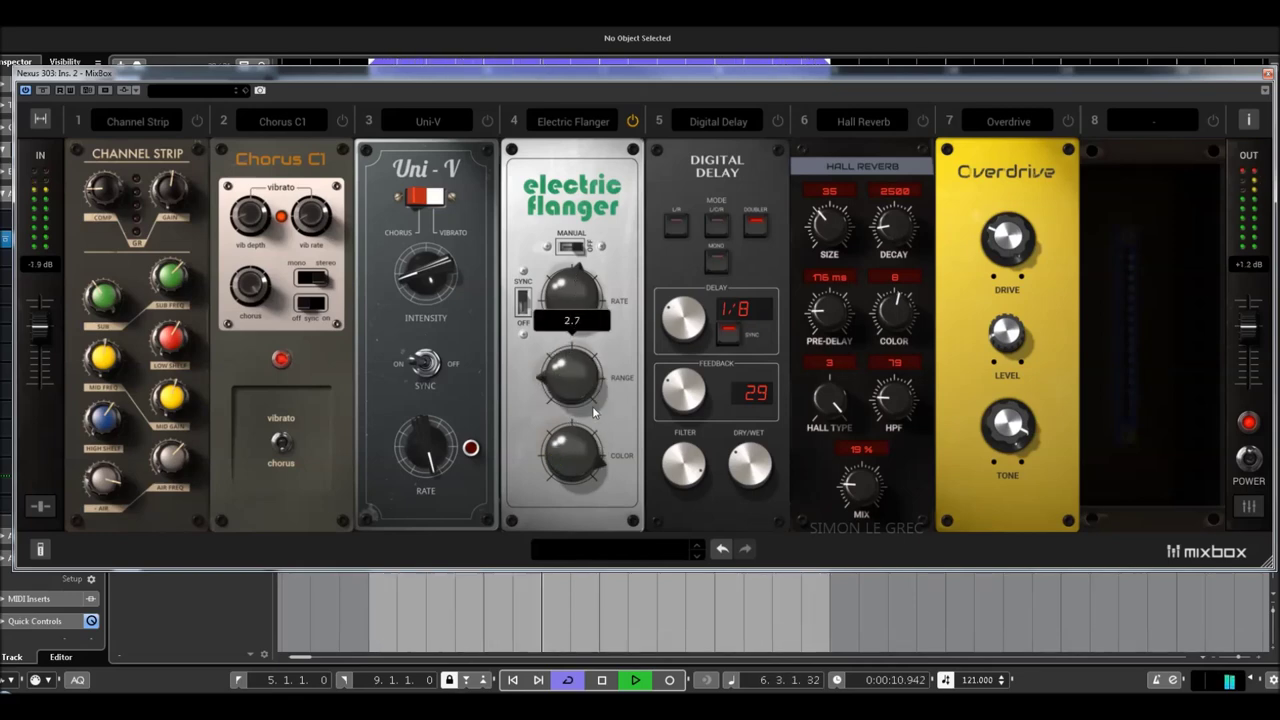
Step: Set the Electric Flanger's rate to 1/2, toggle its bypass to compare, and stop playback with the module bypassed
left_click_drag(573, 295, 578, 258)
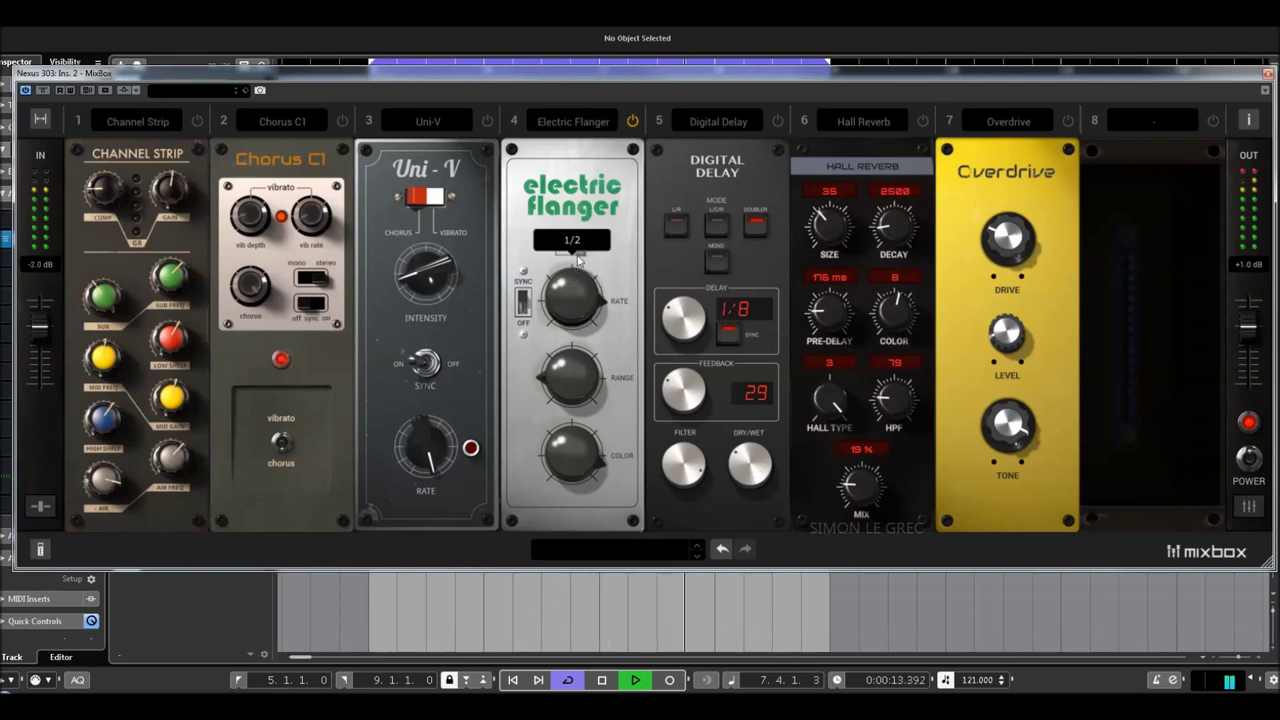
left_click(632, 122)
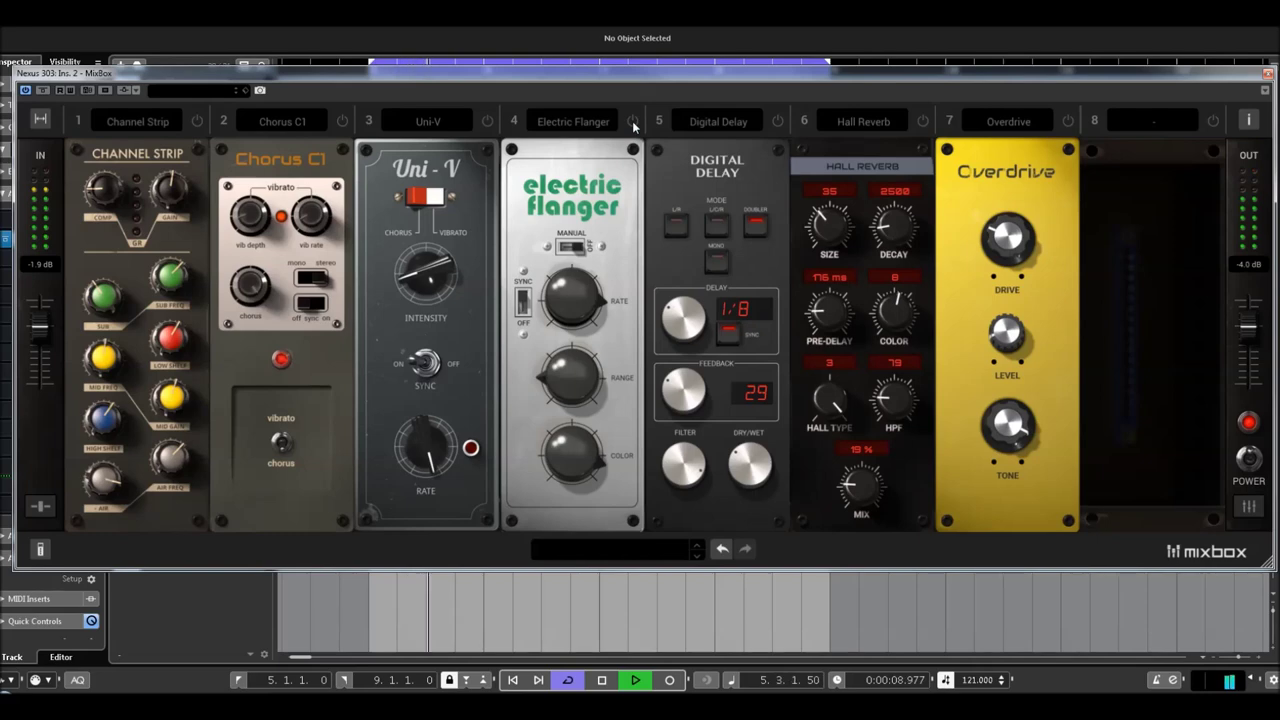
left_click(632, 122)
key("space")
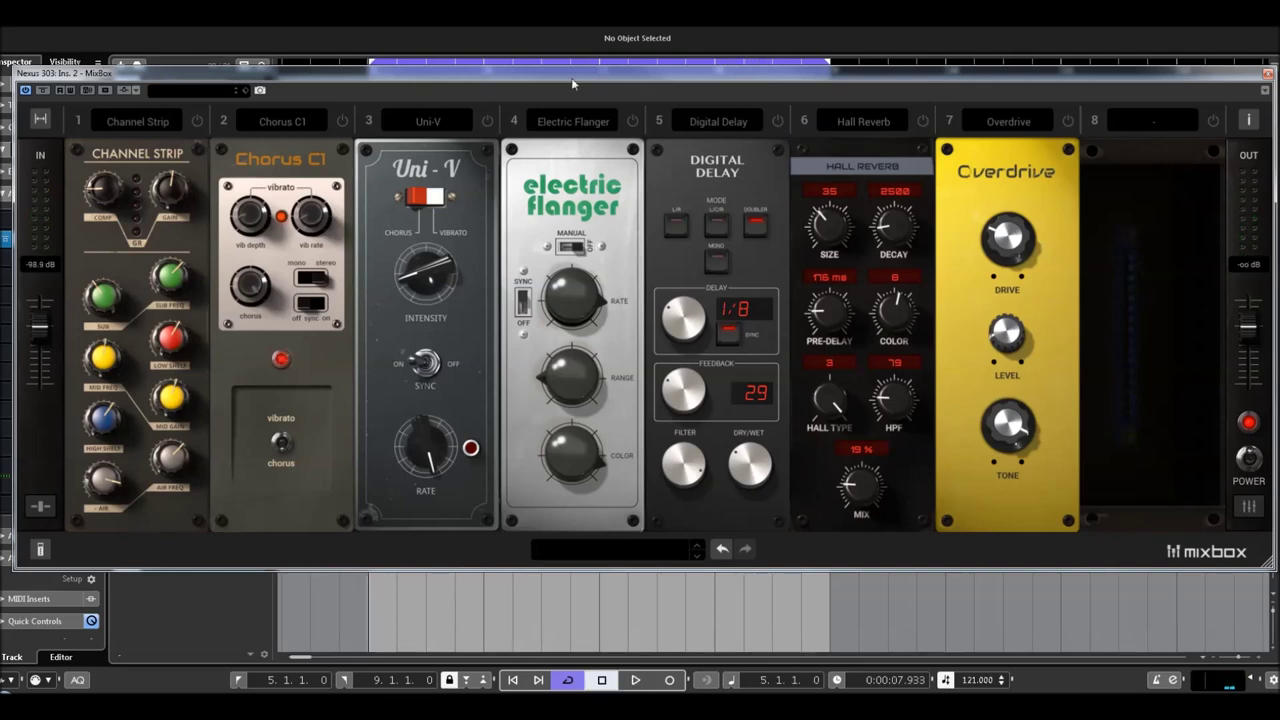
Step: Resume playback with the Digital Delay and Channel Strip switched on, and set the delay's feedback to 38 and dry/wet to 44%
left_click_drag(573, 76, 565, 113)
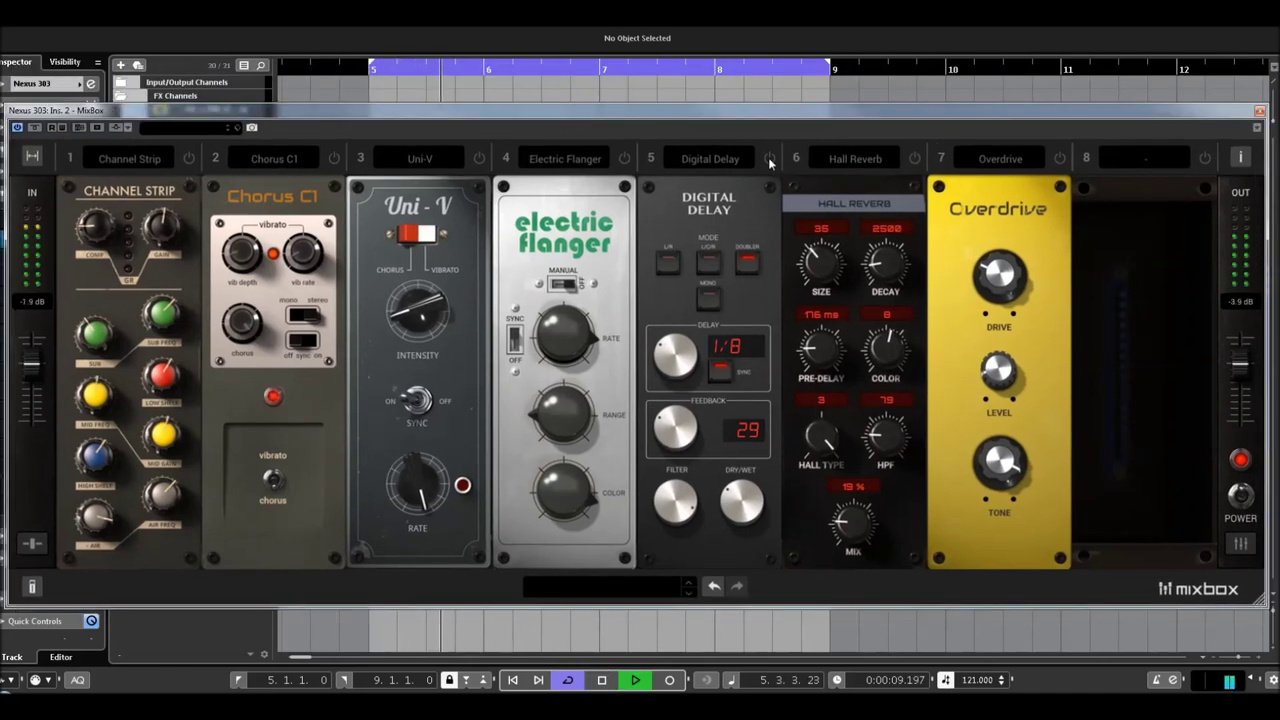
left_click(768, 159)
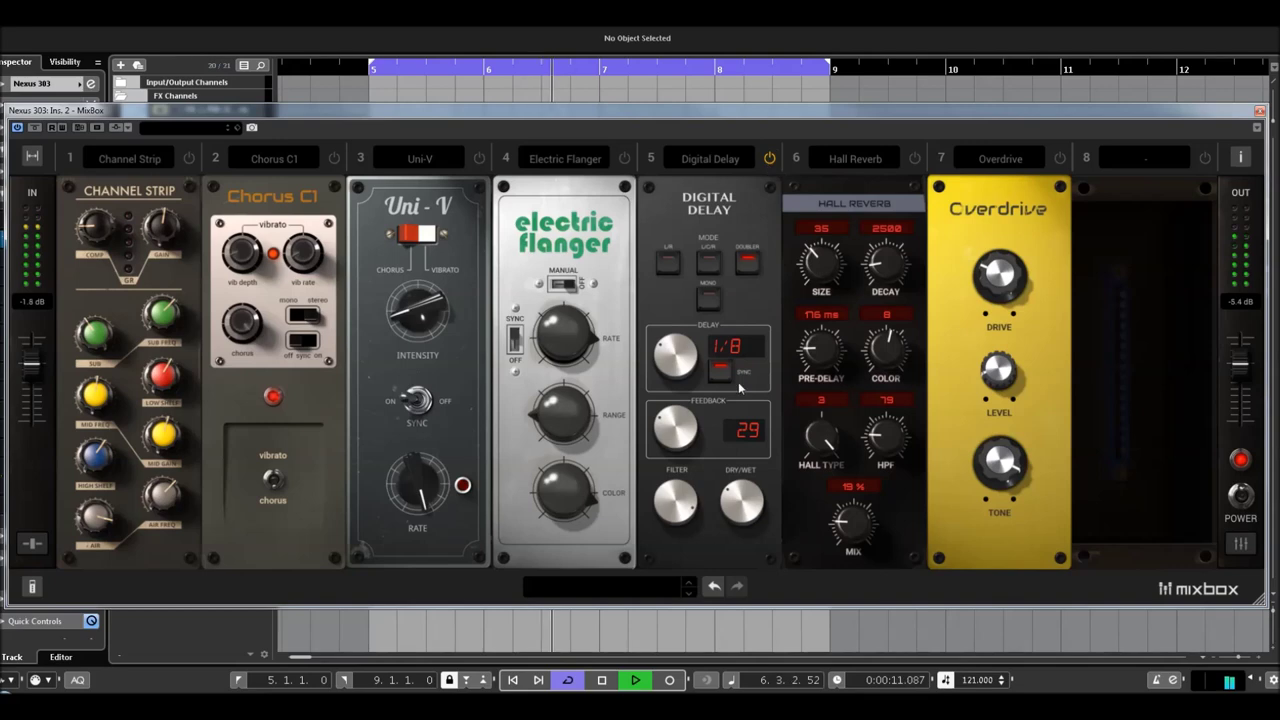
mouse_move(722, 527)
left_mouse_down()
mouse_move(741, 526)
mouse_move(742, 539)
left_mouse_up()
left_click_drag(680, 508, 680, 410)
left_click_drag(750, 509, 743, 485)
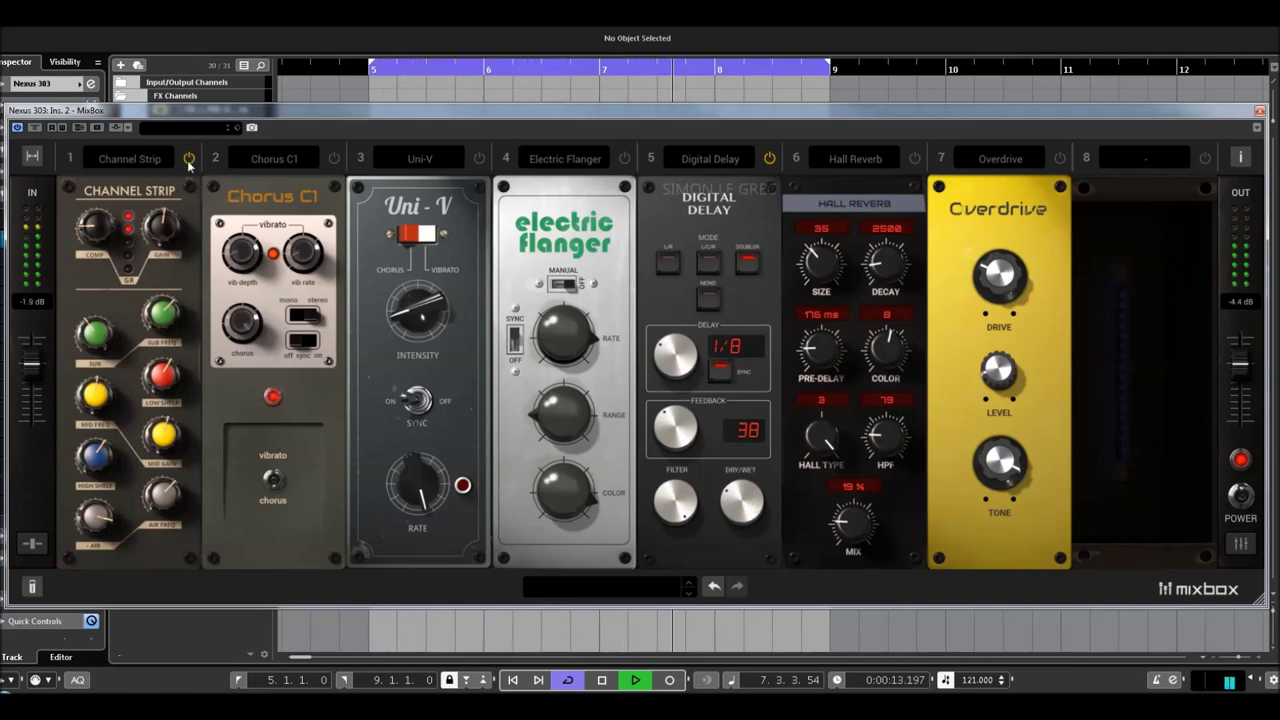
left_click_drag(742, 514, 742, 497)
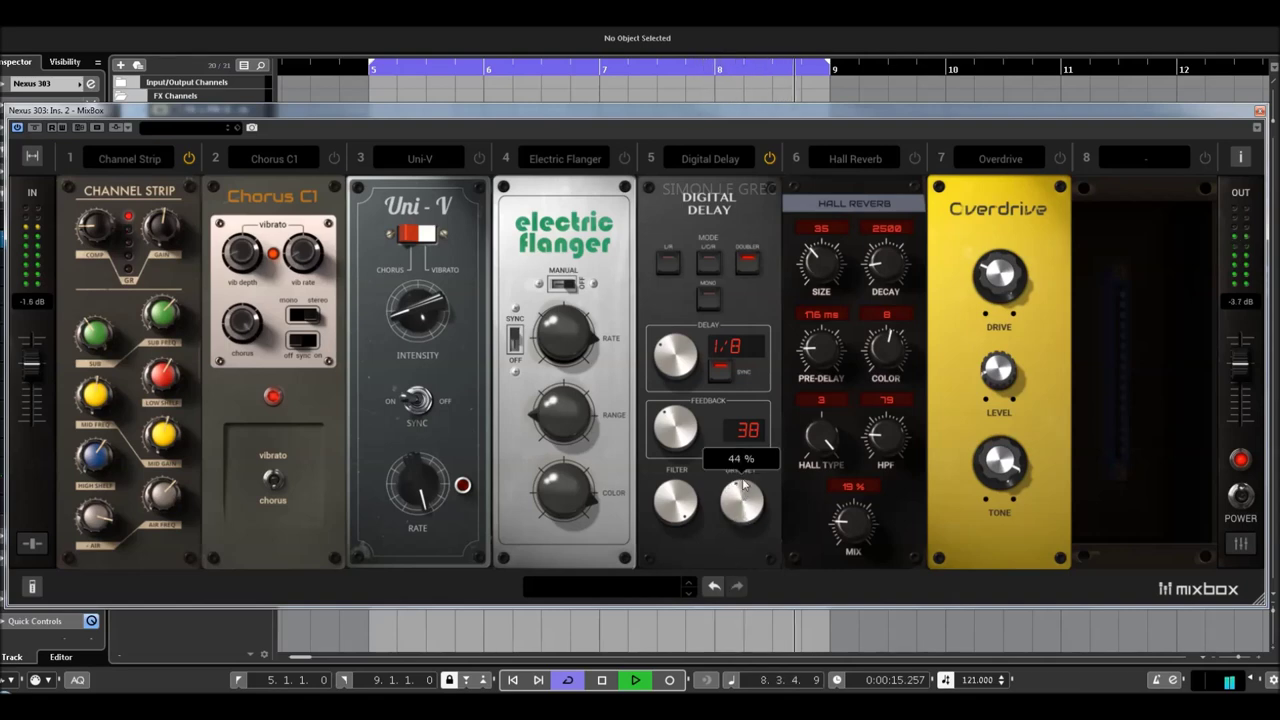
Step: Try the Digital Delay's mono mode, return it to doubler, and raise its dry/wet to 50%
left_click_drag(716, 118, 714, 96)
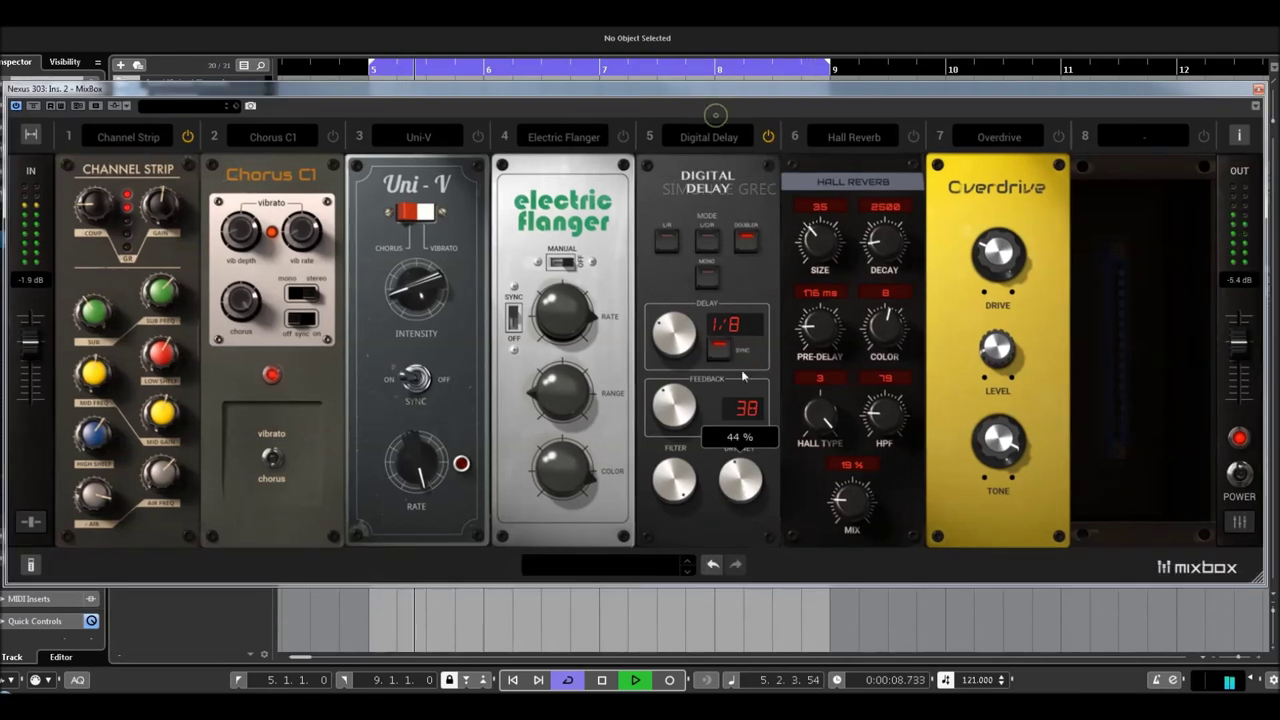
left_click(710, 297)
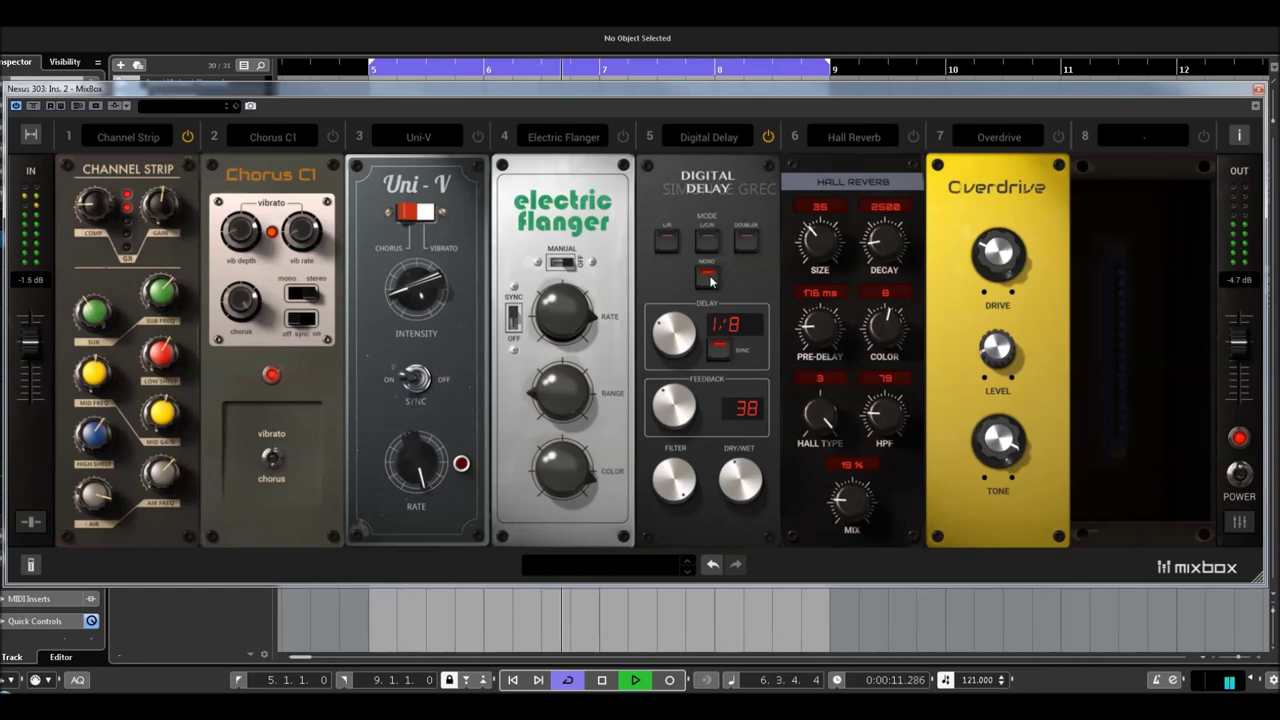
left_click(746, 240)
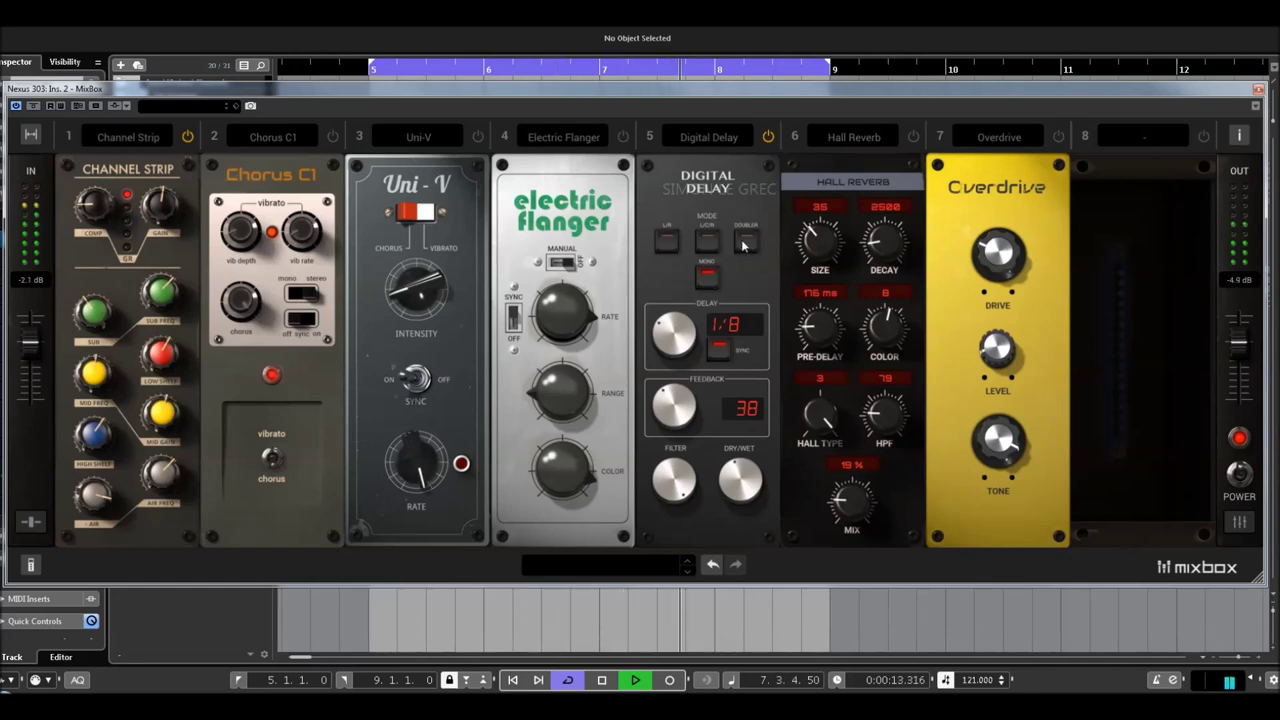
mouse_move(741, 497)
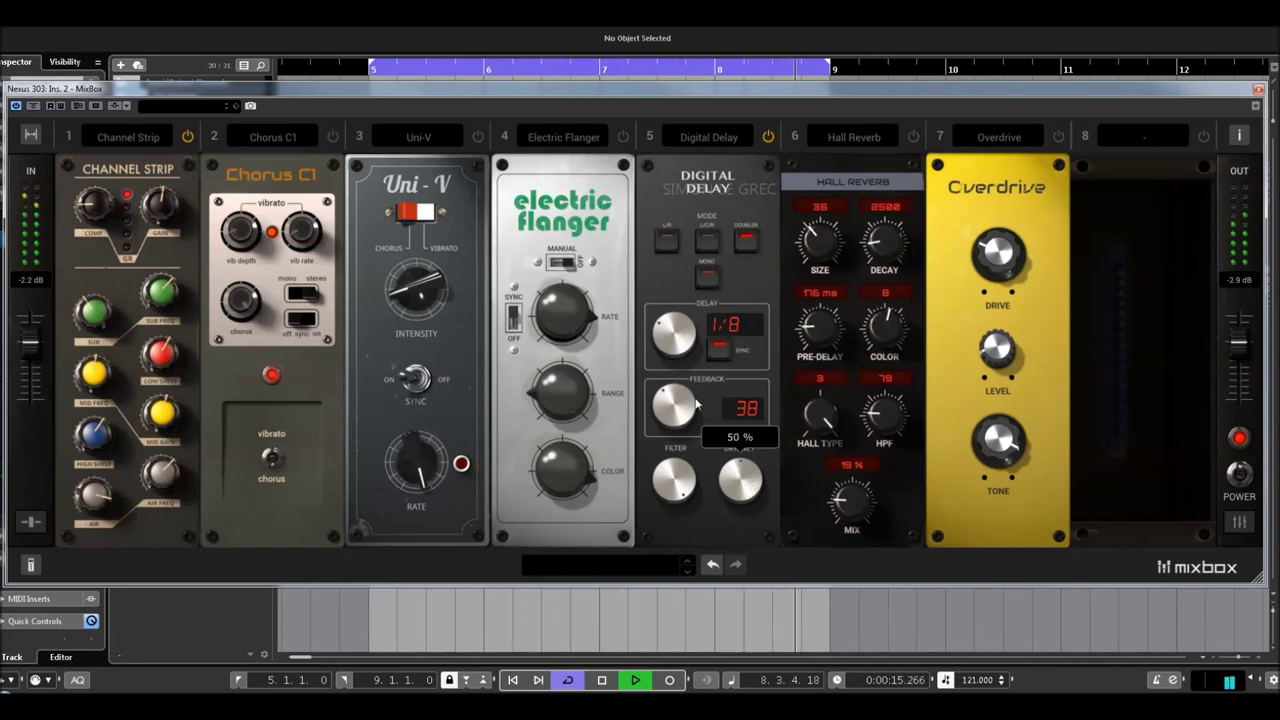
Step: Try synced delay times of 1/16D and 1/4 on the Digital Delay, ending on 1/4D
left_click(722, 324)
type("1/16T")
key("Return")
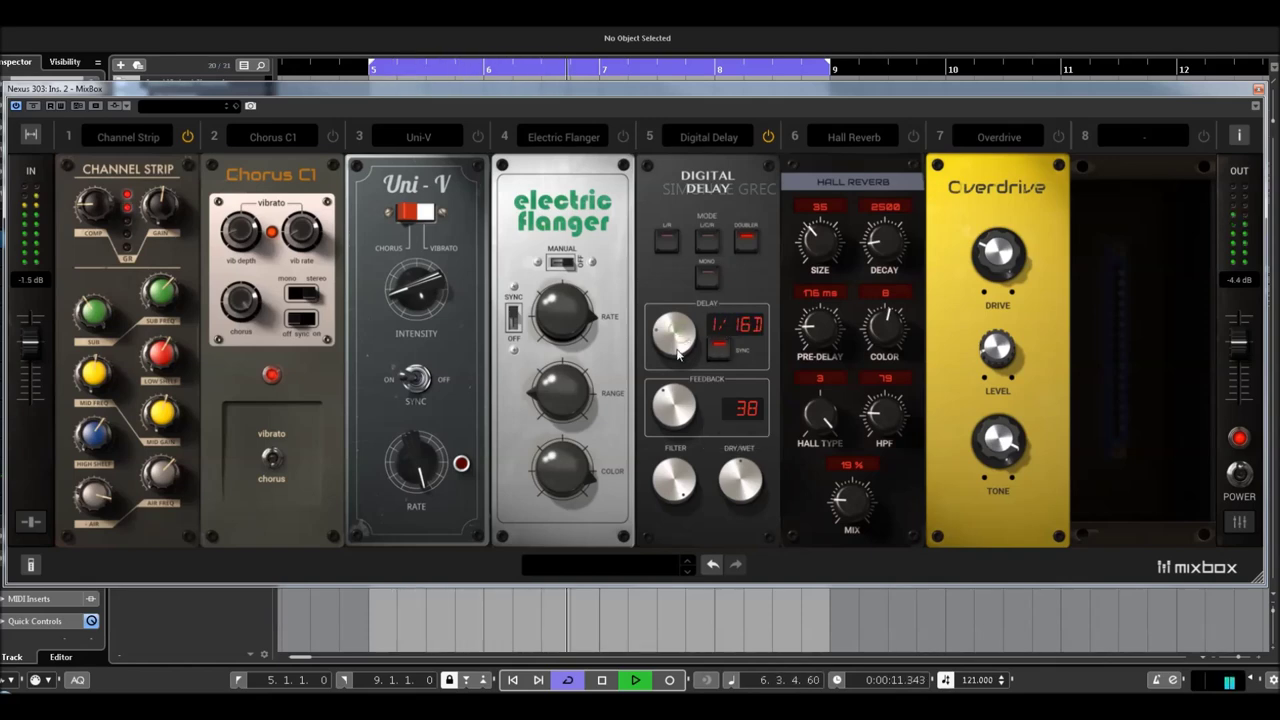
left_click_drag(678, 382, 672, 303)
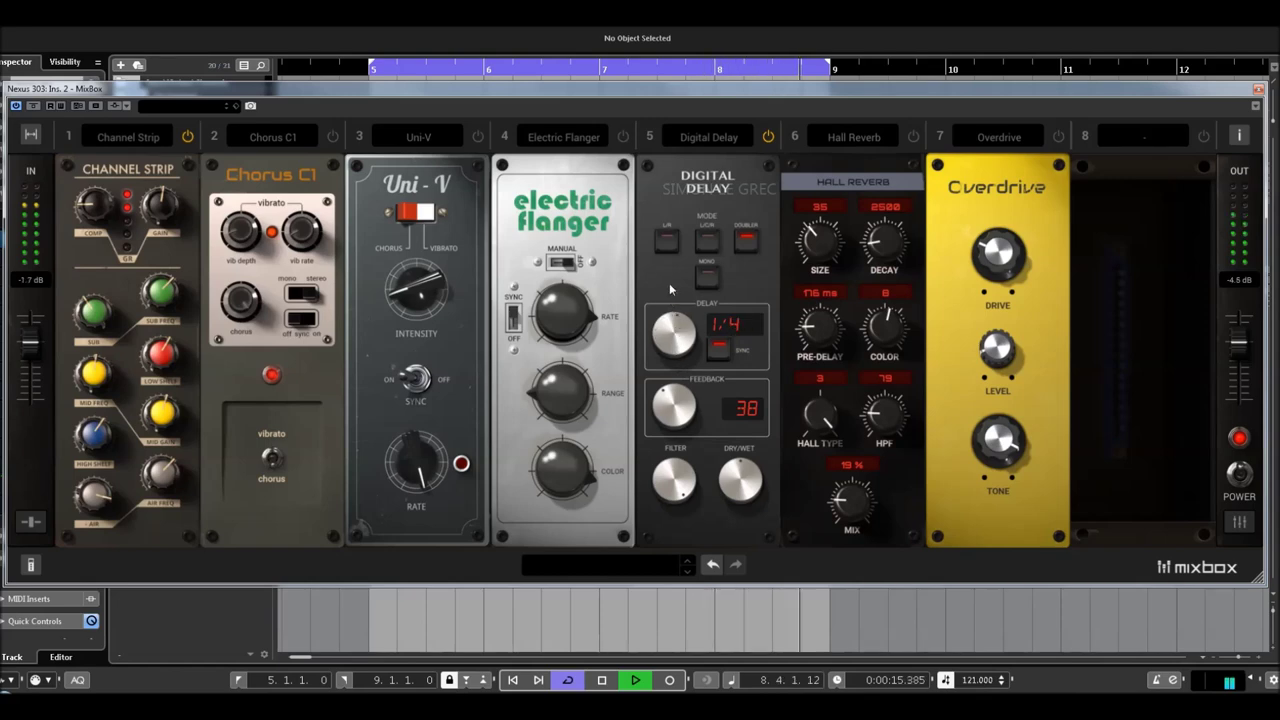
left_click_drag(673, 328, 675, 341)
mouse_move(676, 341)
left_mouse_down()
mouse_move(676, 322)
mouse_move(673, 343)
left_mouse_up()
Step: Toggle the Digital Delay's bypass to compare, and set its feedback to 30 and dry/wet to 45%
left_click(768, 137)
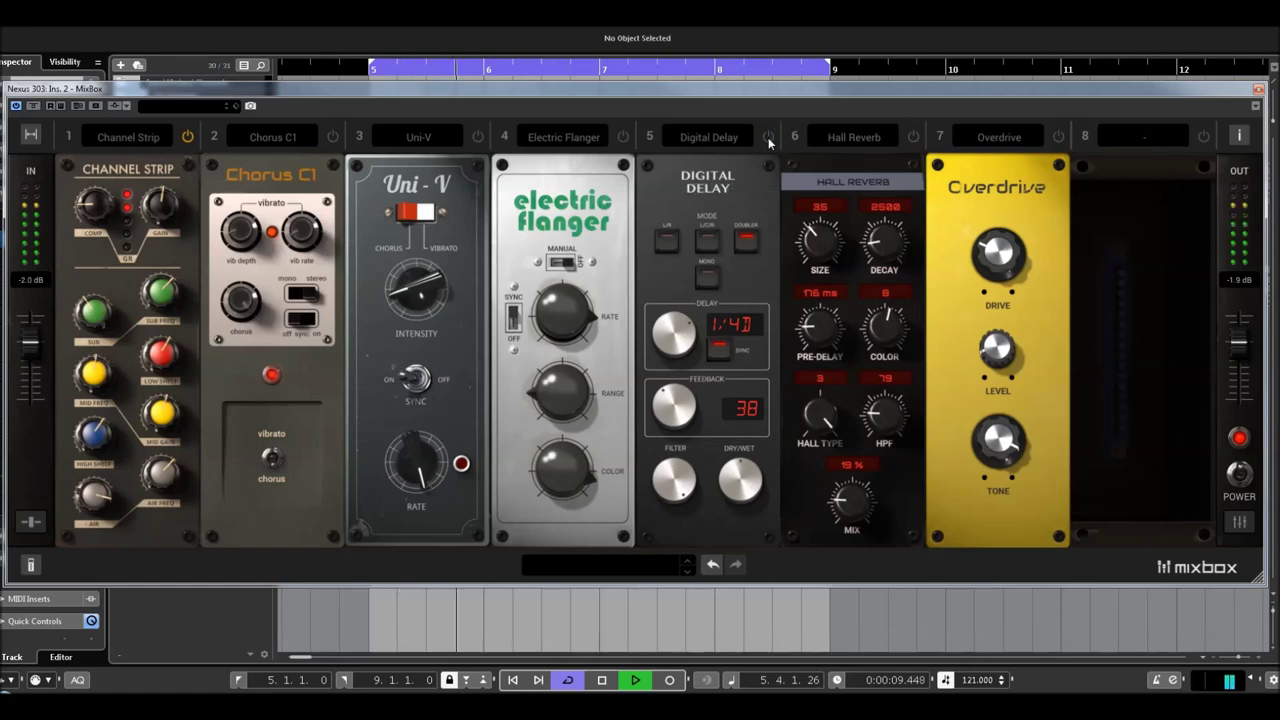
left_click(768, 137)
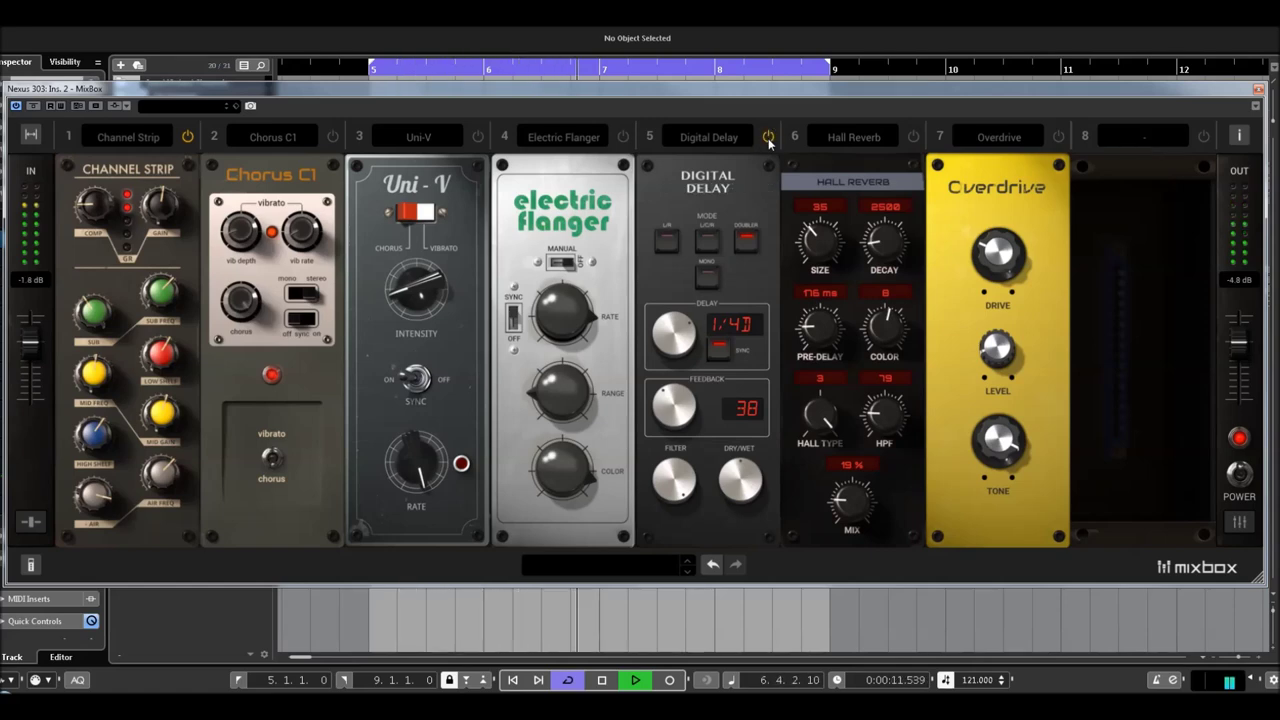
left_click_drag(687, 418, 687, 425)
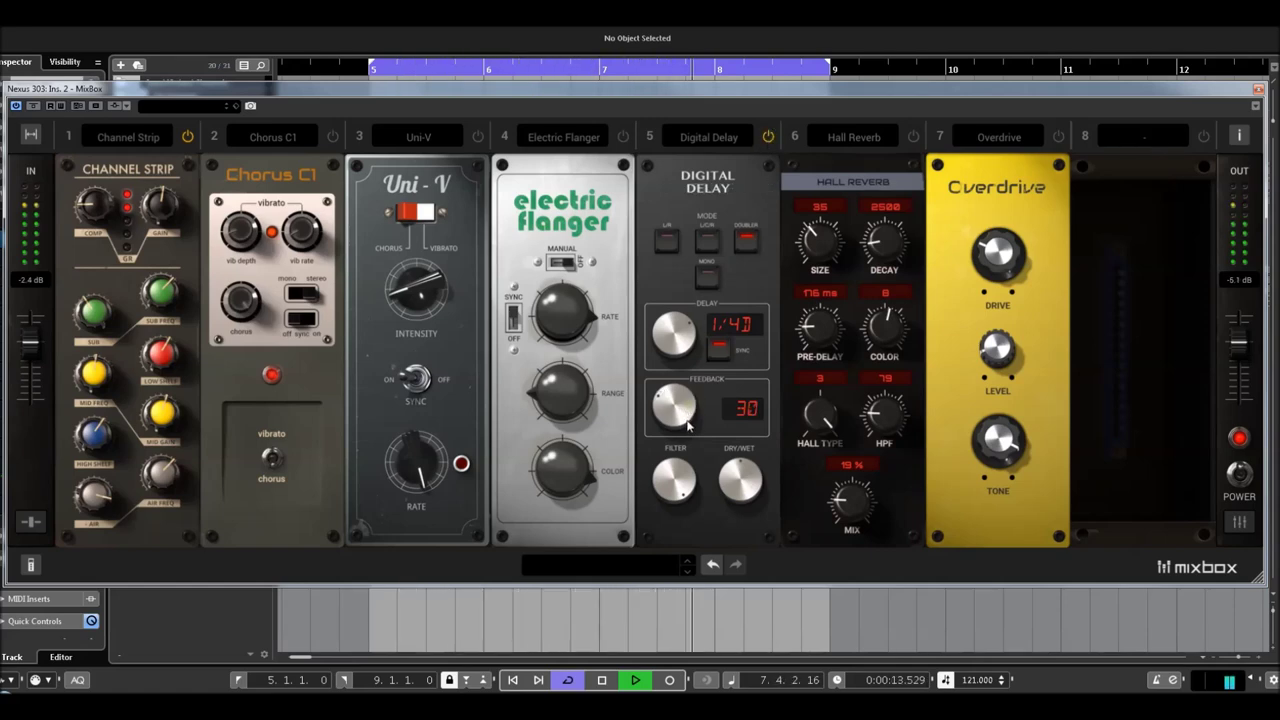
mouse_move(734, 474)
mouse_move(736, 500)
left_mouse_down()
mouse_move(737, 452)
mouse_move(737, 489)
left_mouse_up()
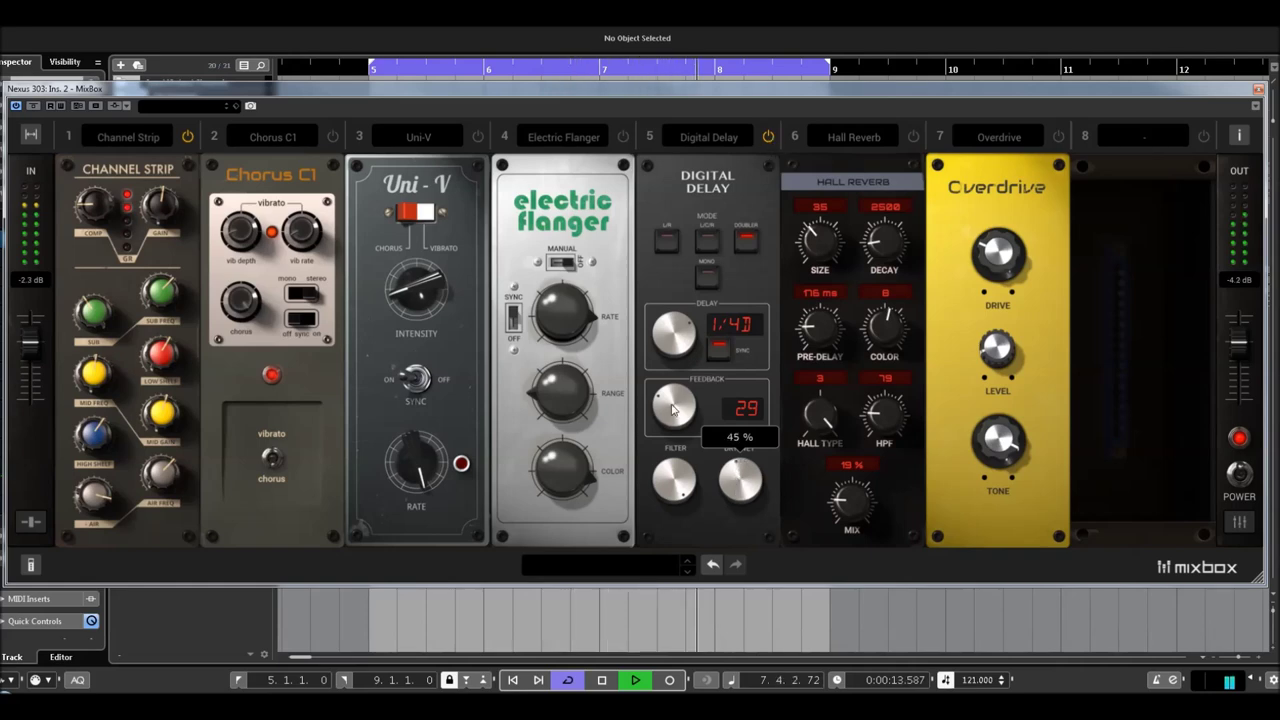
Step: Try delay times of 1/1 and 1/2 on the Digital Delay, and raise its feedback to 41 and dry/wet to 50%
left_click_drag(674, 342, 682, 276)
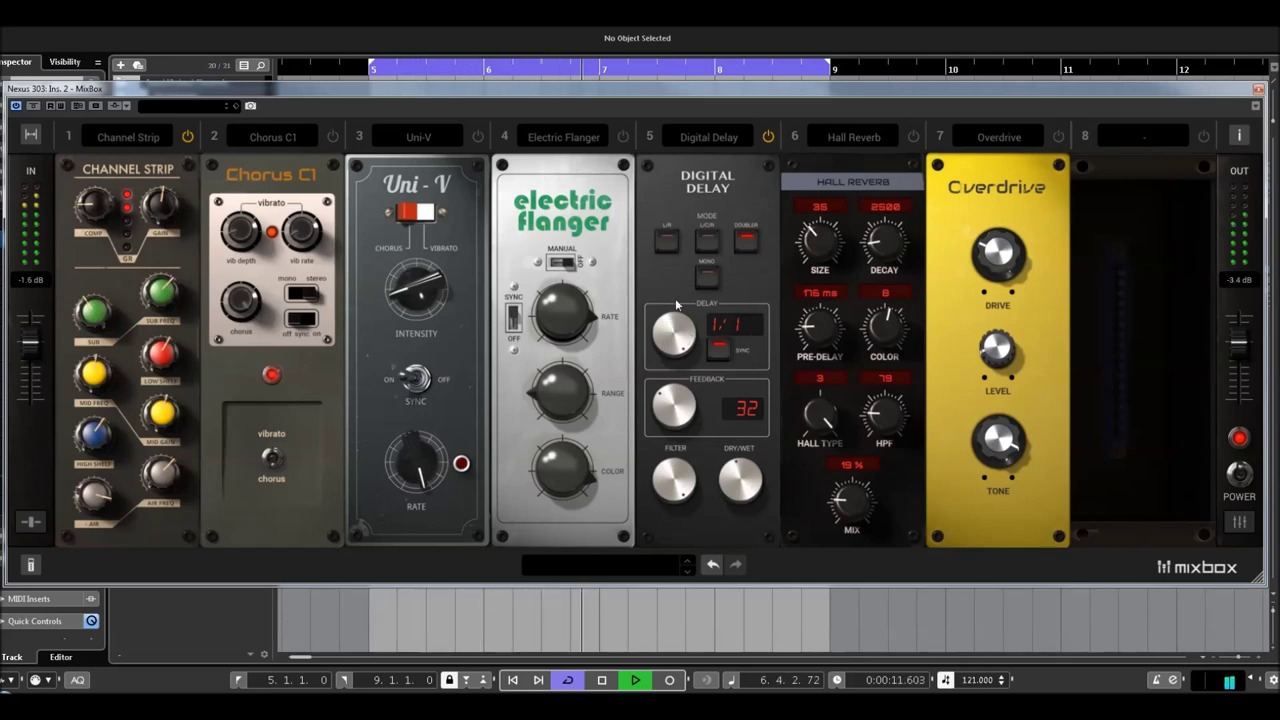
left_click_drag(673, 332, 679, 346)
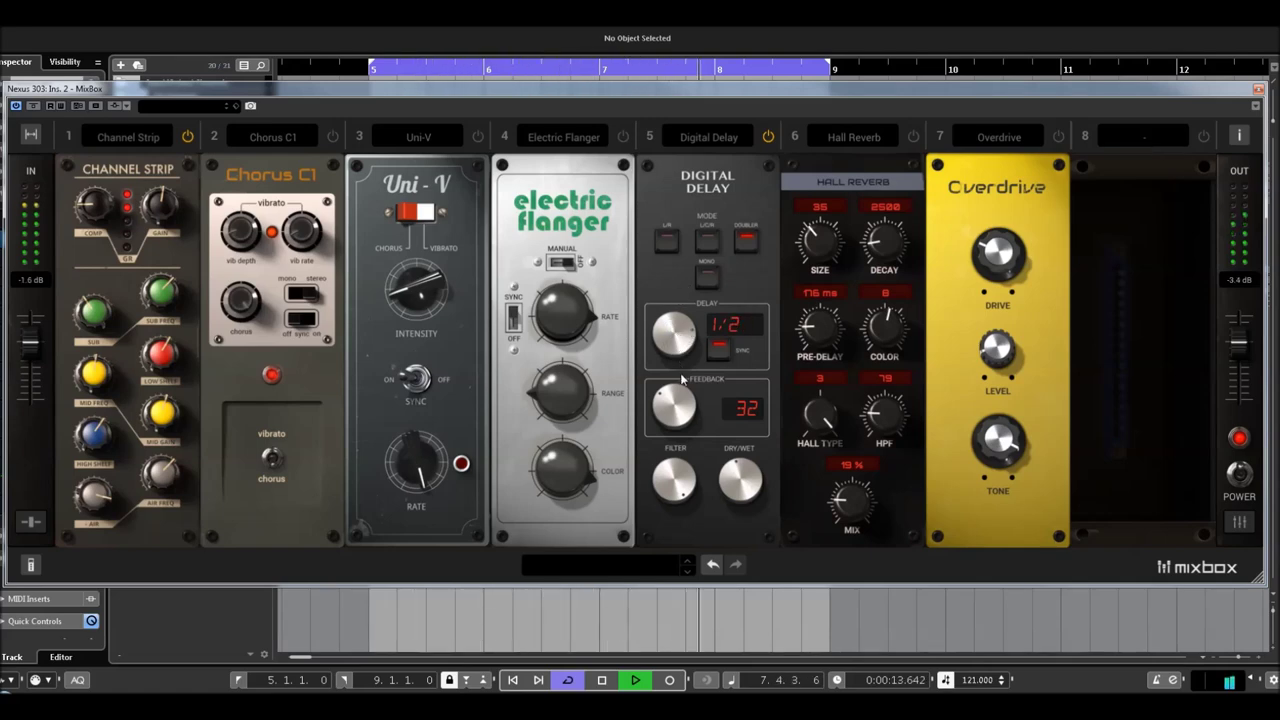
left_click_drag(681, 404, 685, 358)
mouse_move(735, 472)
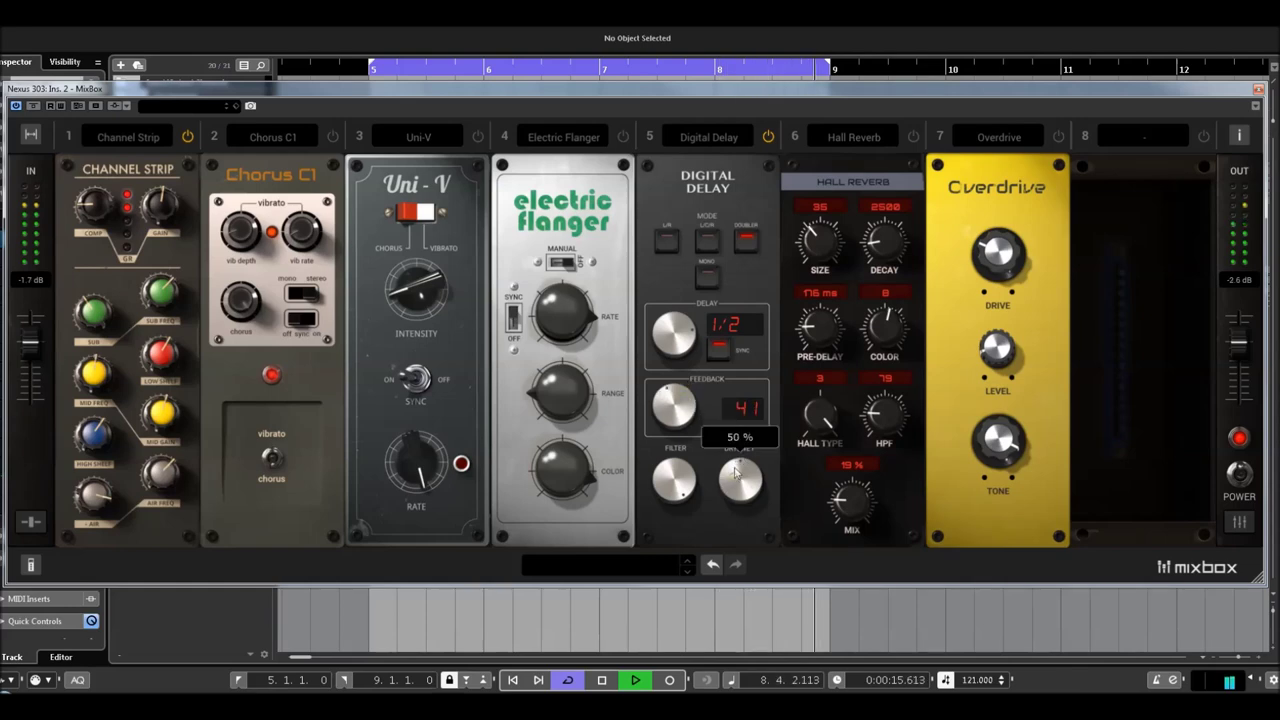
Step: Set the Digital Delay's time to 1/8 and filter to 6 Hz, keeping doubler mode after trying L/R, and bypass the module
scroll(686, 336, "down", 3)
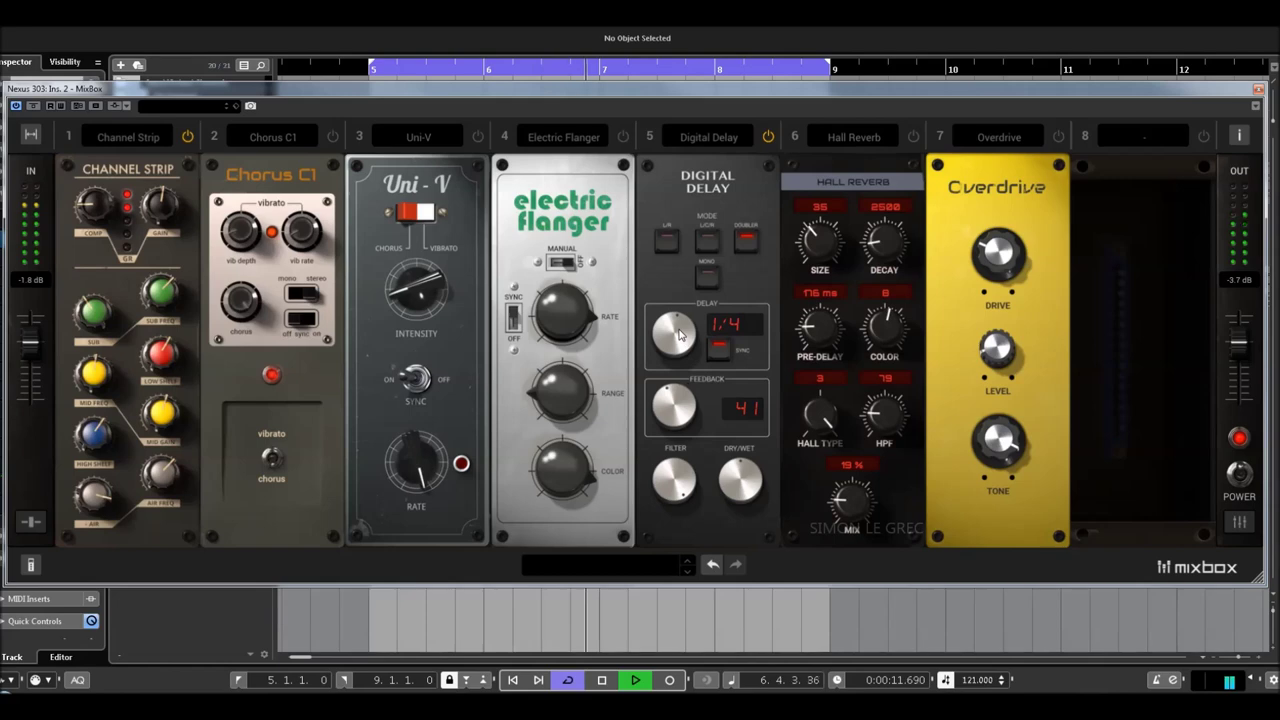
left_click(667, 240)
scroll(684, 334, "down", 2)
left_click_drag(680, 482, 680, 530)
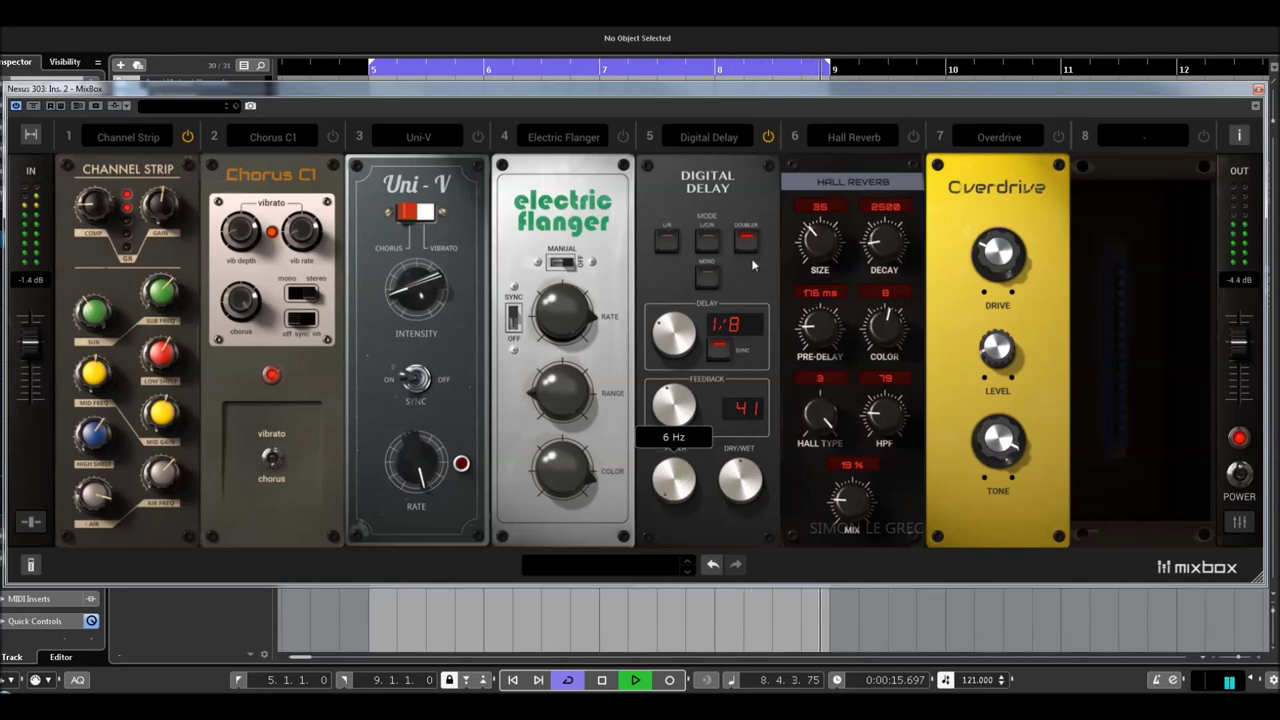
left_click(768, 137)
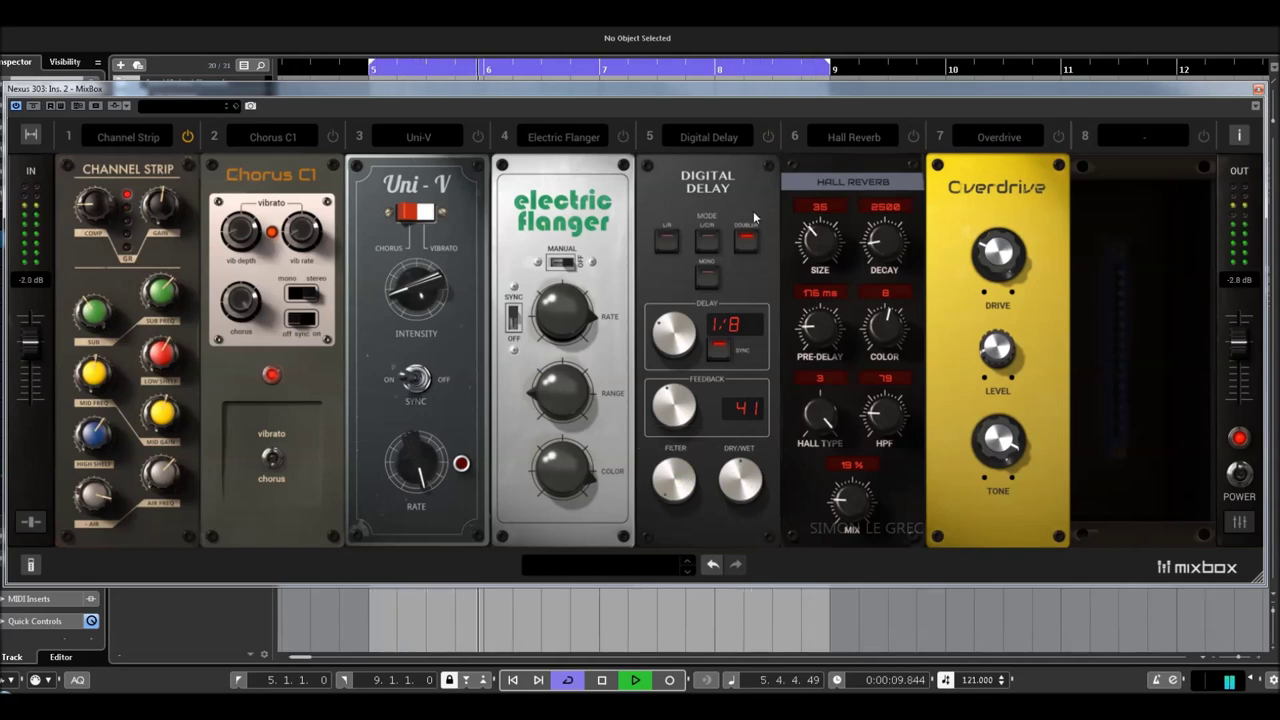
Step: Switch on the Hall Reverb and set size to 32, decay to 3121, pre-delay to 121 ms, color to 12 and HPF to 19800
left_click(913, 137)
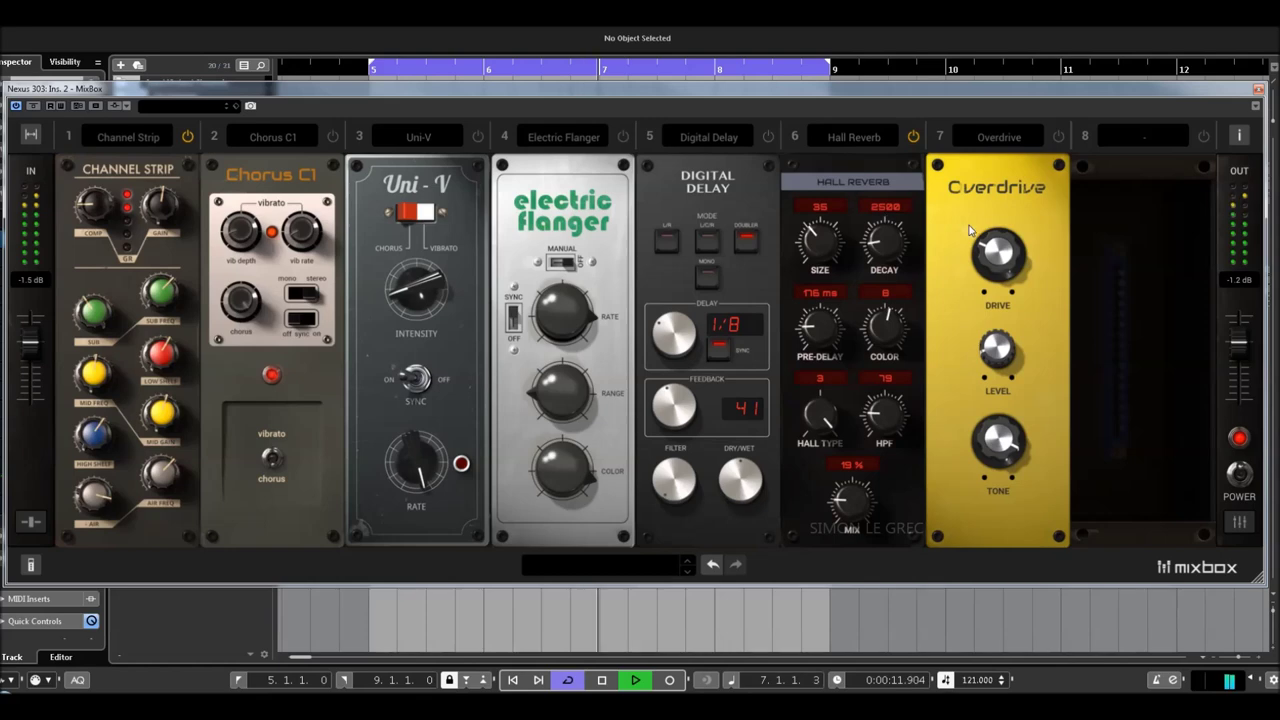
left_click_drag(824, 244, 888, 221)
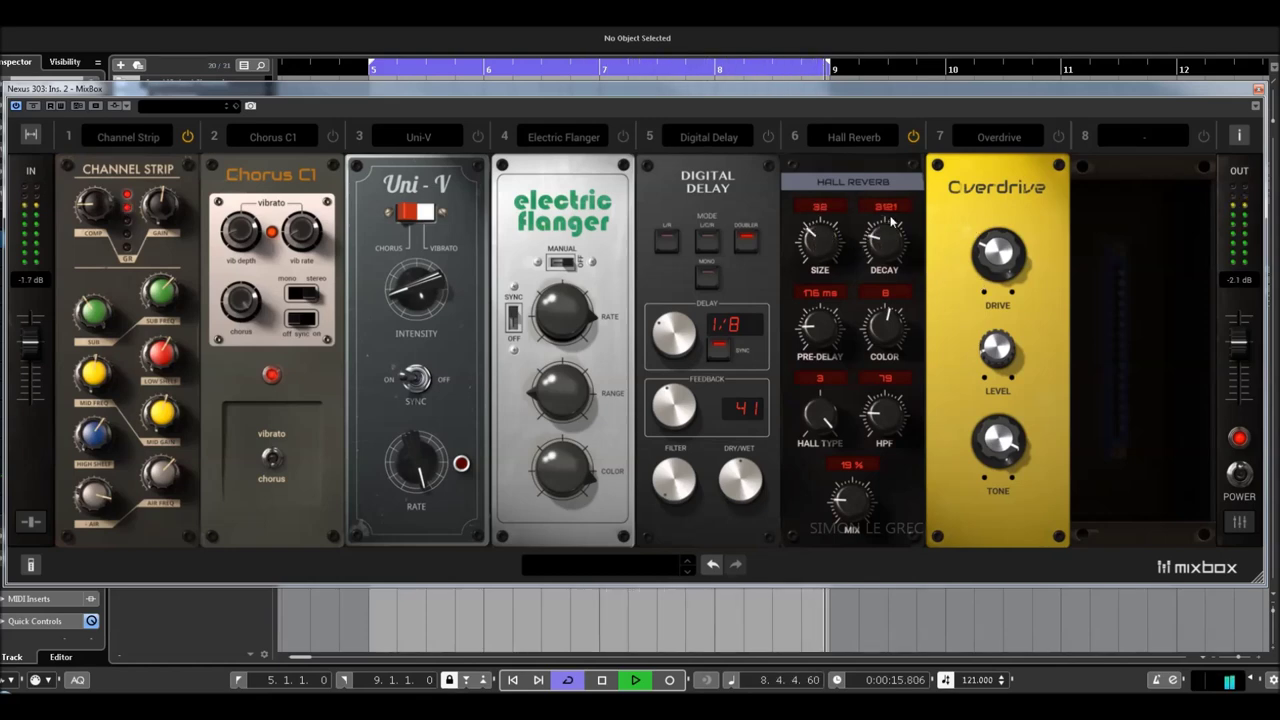
left_click_drag(827, 327, 895, 328)
left_click_drag(889, 417, 888, 372)
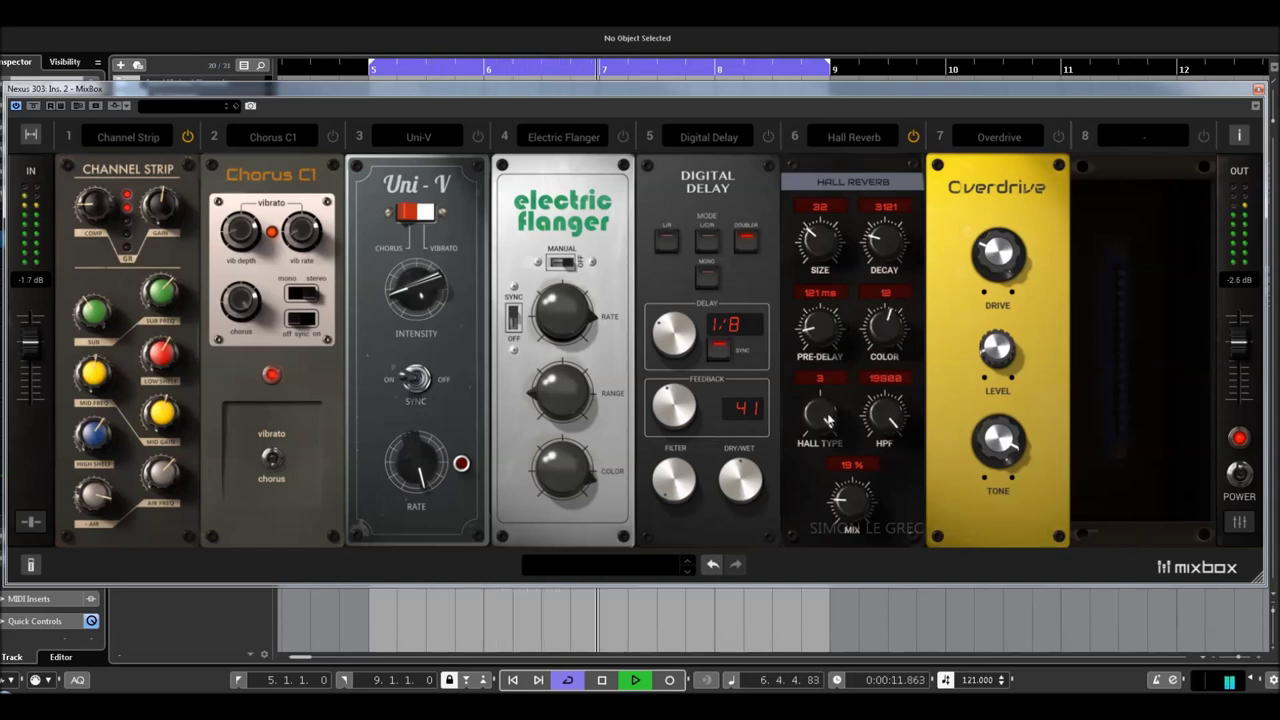
Step: Try hall type 1 on the Hall Reverb, return to type 3, and raise the mix to 36%
left_click_drag(833, 446, 835, 476)
left_click_drag(860, 522, 834, 496)
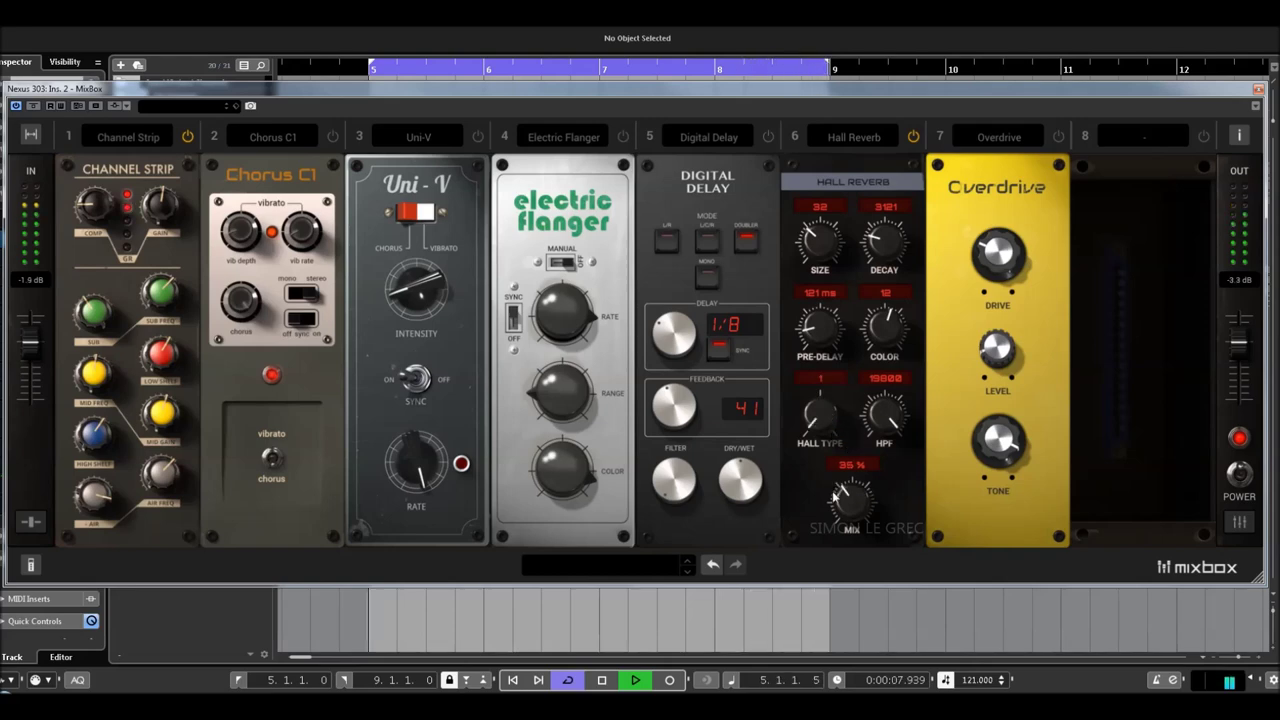
left_click_drag(820, 420, 824, 320)
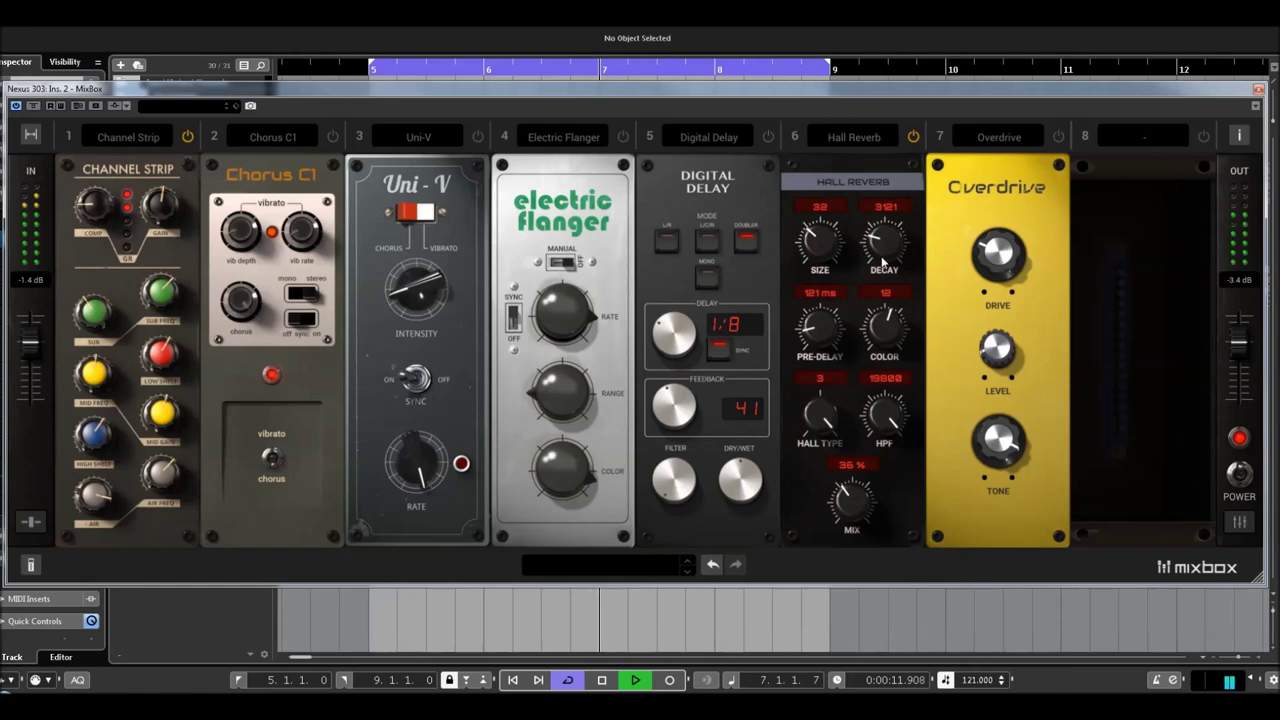
Step: Lower the Hall Reverb's HPF to 54 and raise its color and decay
left_click_drag(884, 412, 909, 577)
mouse_move(884, 404)
left_mouse_down()
mouse_move(885, 441)
mouse_move(884, 424)
left_mouse_up()
left_click_drag(884, 315, 884, 289)
scroll(884, 300, "up", 3)
scroll(891, 232, "up", 3)
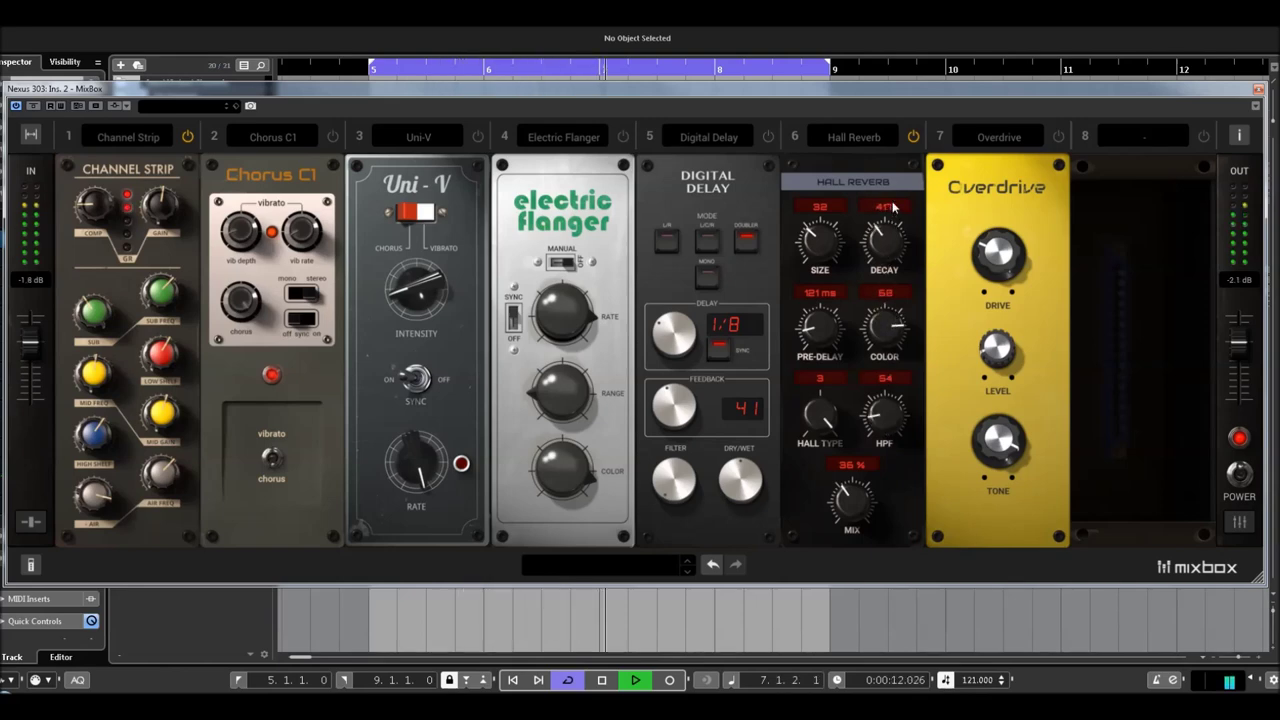
Step: Set the Hall Reverb's size to 0, decay to 2564, color to 62, HPF to 44 and mix to 23%, and bypass the module
left_click_drag(894, 168, 890, 166)
left_click_drag(832, 246, 838, 190)
left_click_drag(825, 240, 890, 424)
left_click_drag(892, 230, 908, 286)
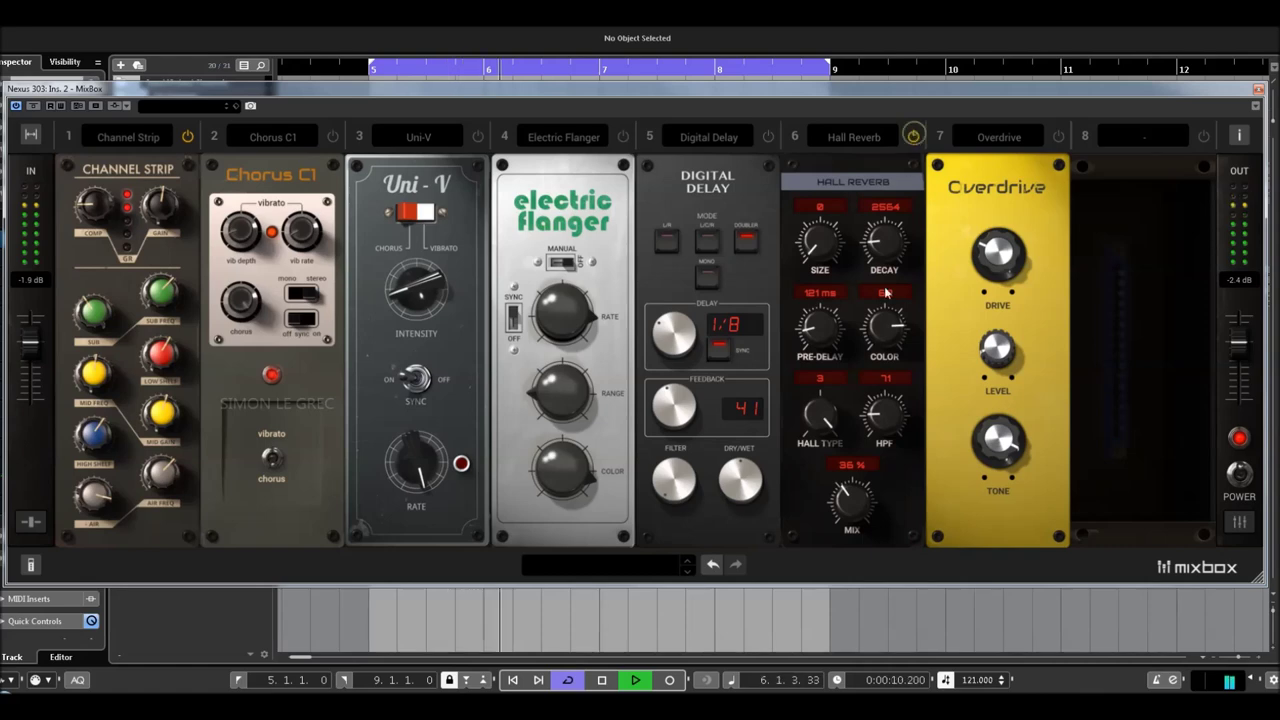
left_click_drag(880, 420, 876, 455)
left_click_drag(855, 509, 856, 521)
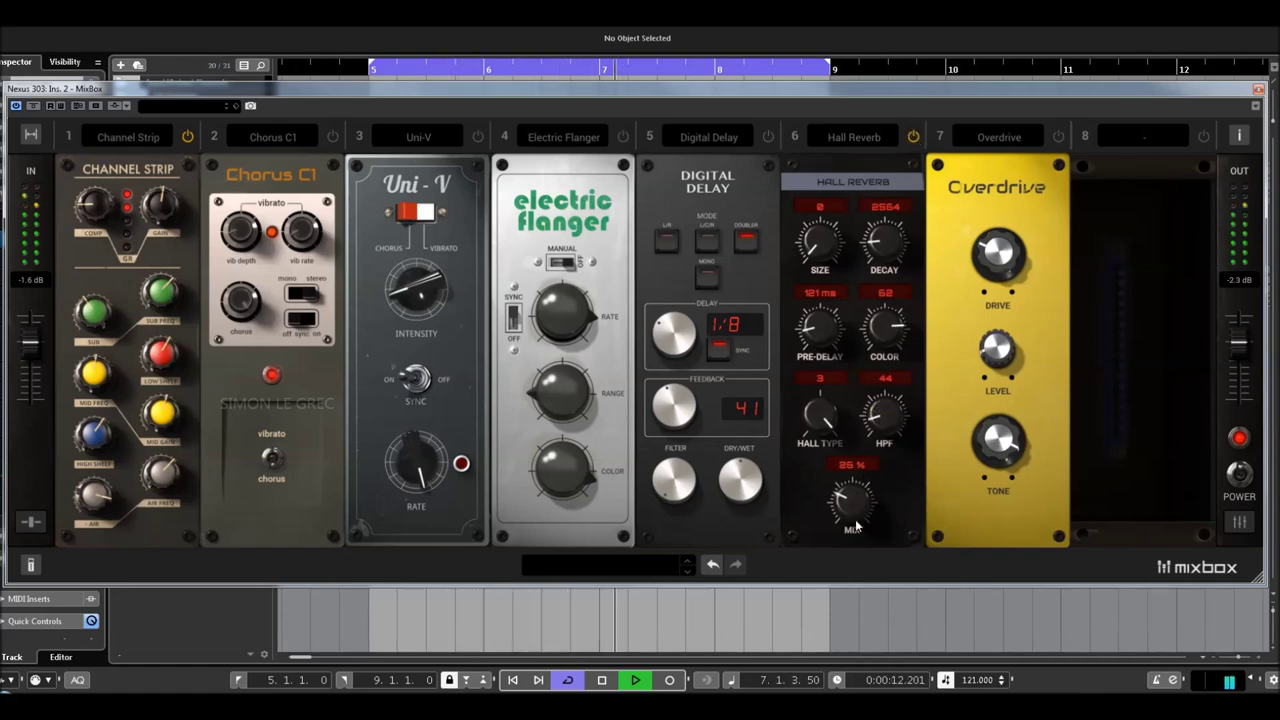
Step: Switch on the Overdrive, set its tone to 9.0 and level to 1.7, and toggle its bypass to compare
left_click(1059, 135)
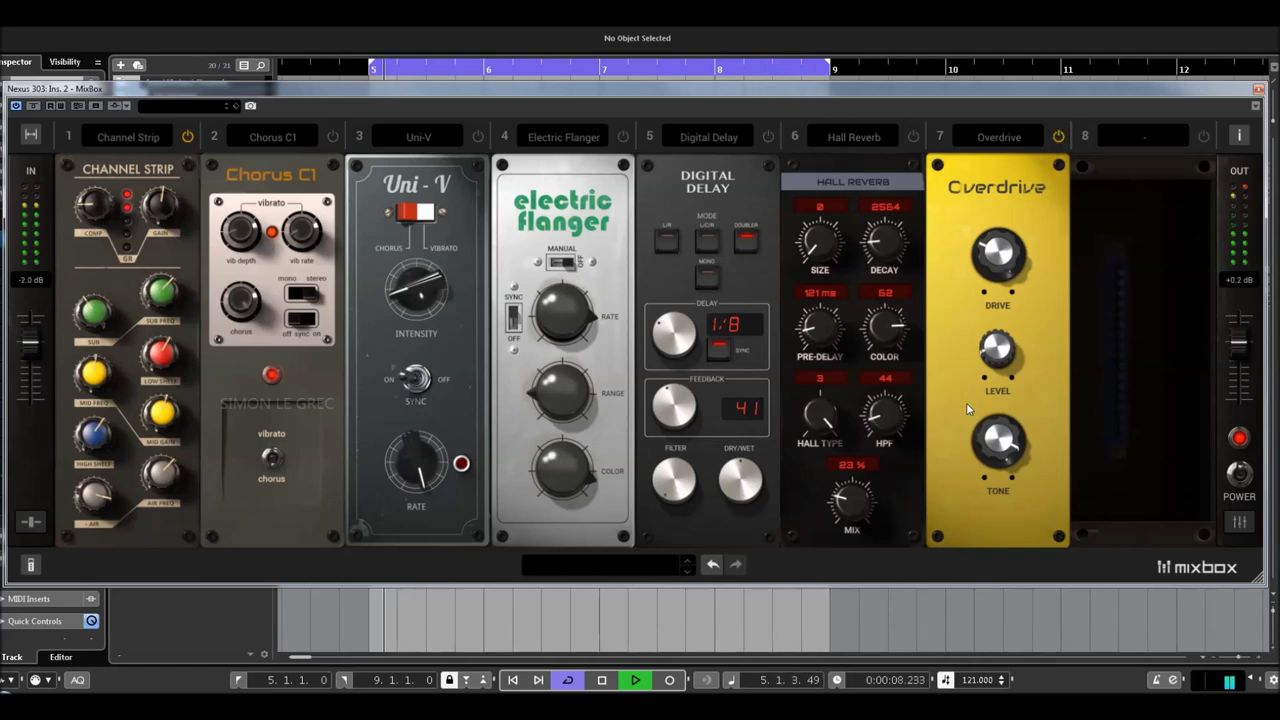
left_click_drag(1004, 260, 1021, 344)
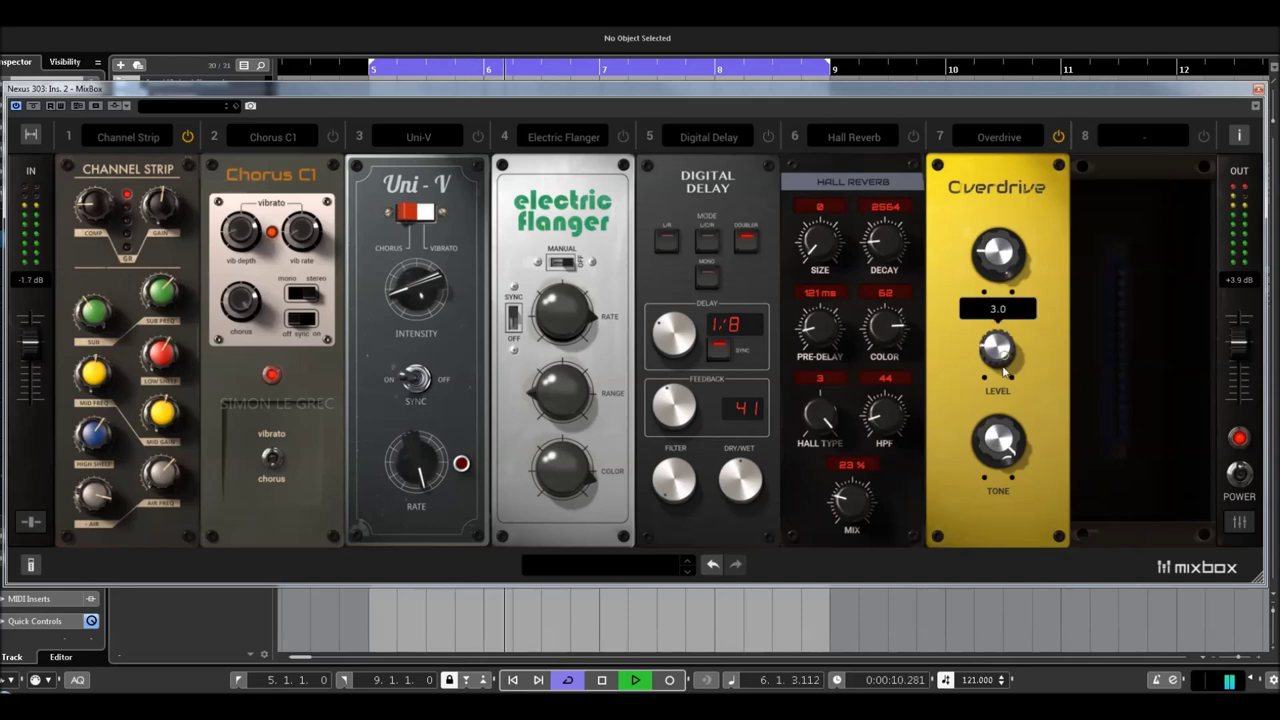
left_click_drag(994, 453, 1003, 414)
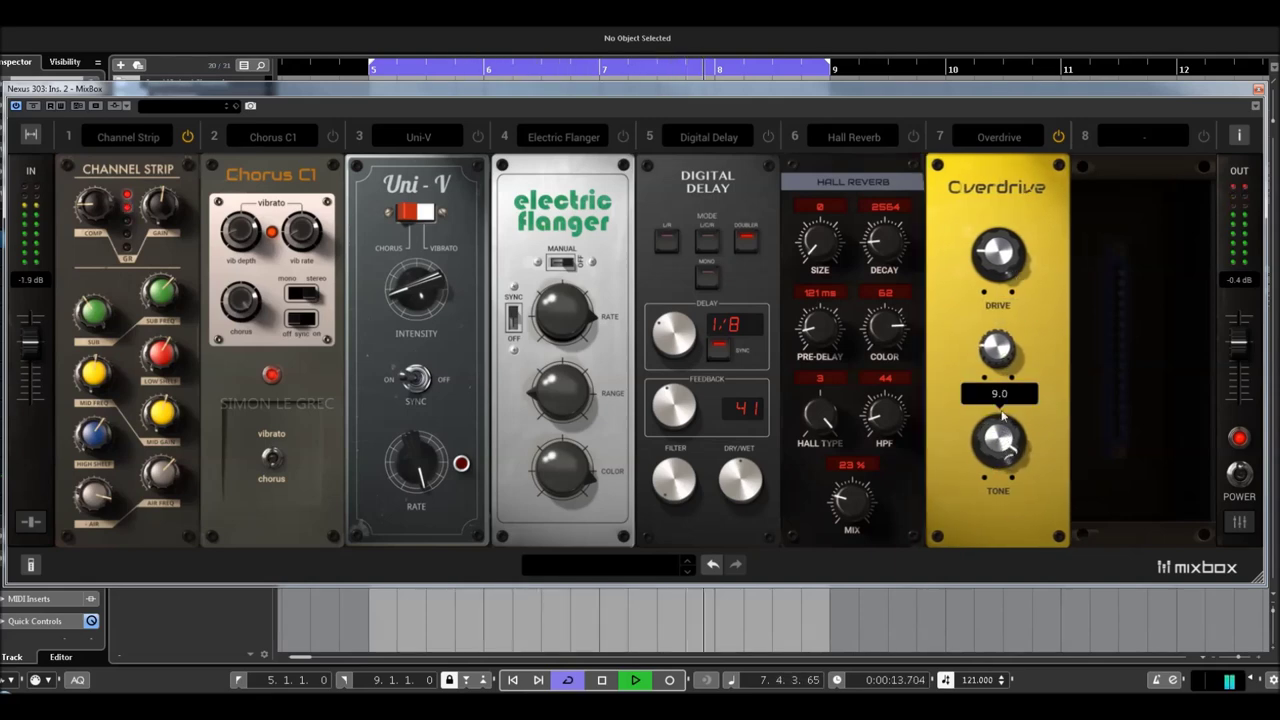
left_click(1059, 137)
mouse_move(1000, 360)
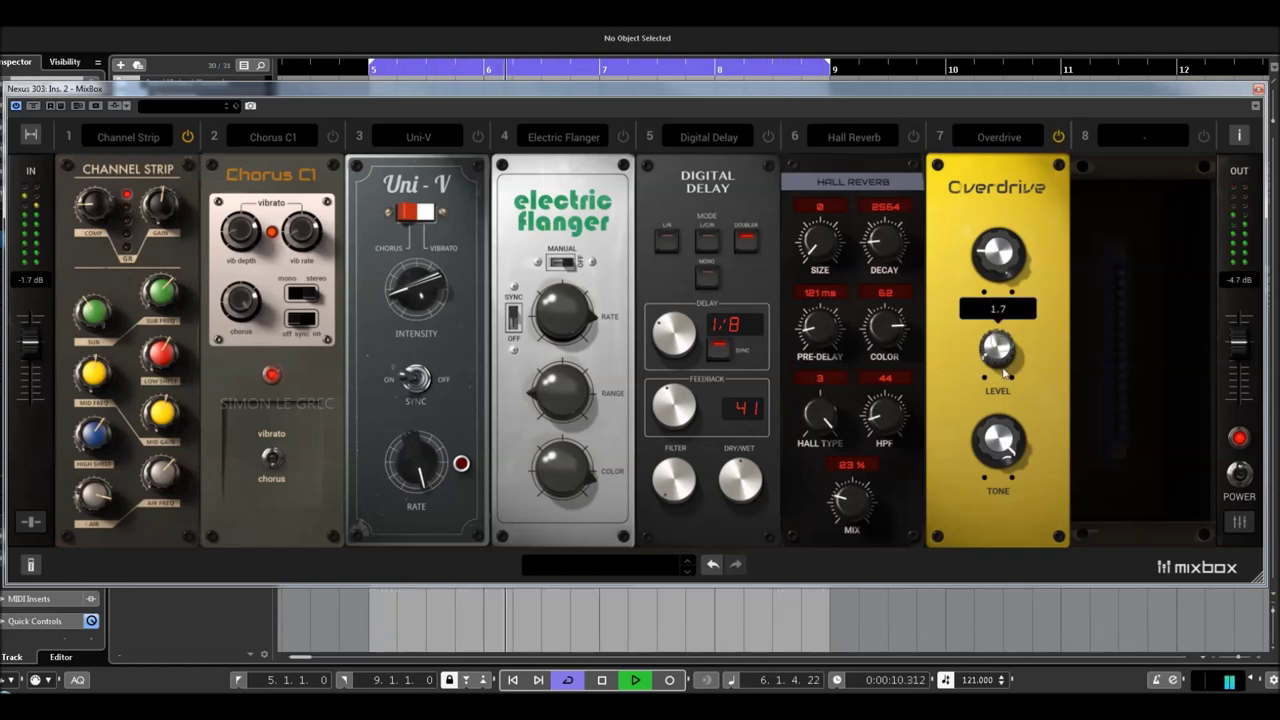
Step: Raise the Overdrive's level to 2.8 and load the Phonograph saturation module into slot 8
left_click_drag(1003, 370, 996, 327)
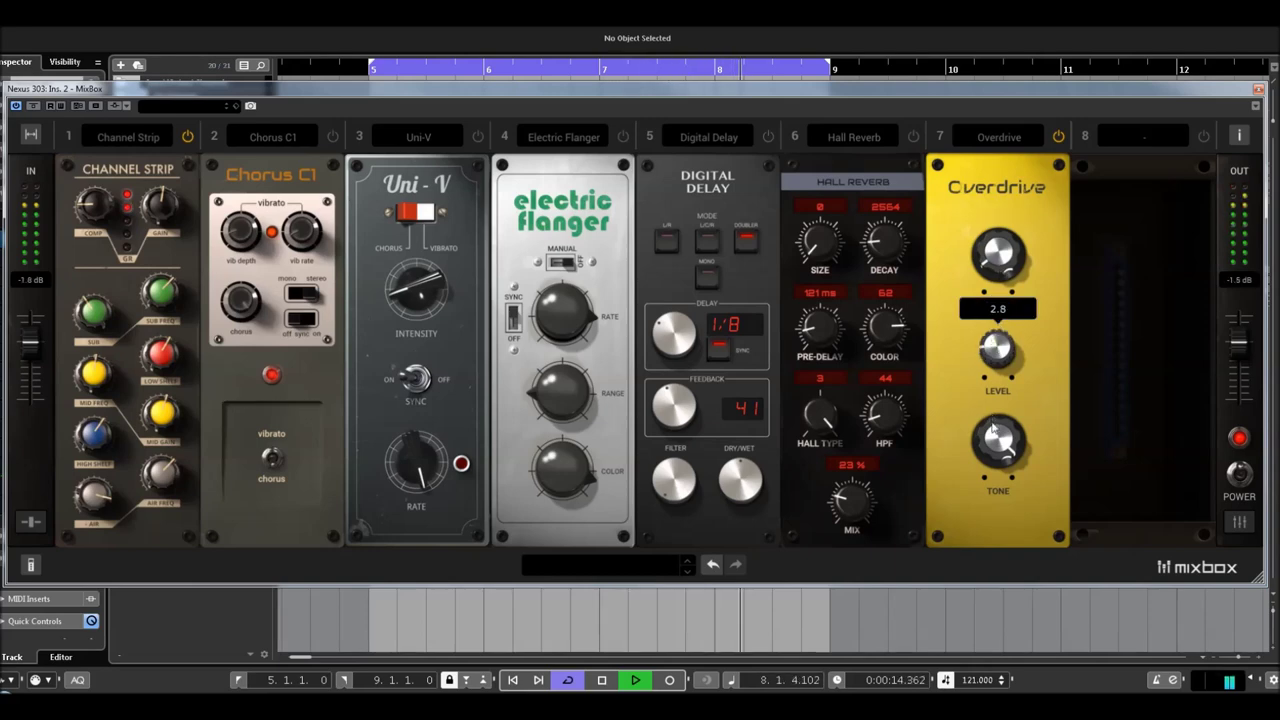
left_click(1138, 140)
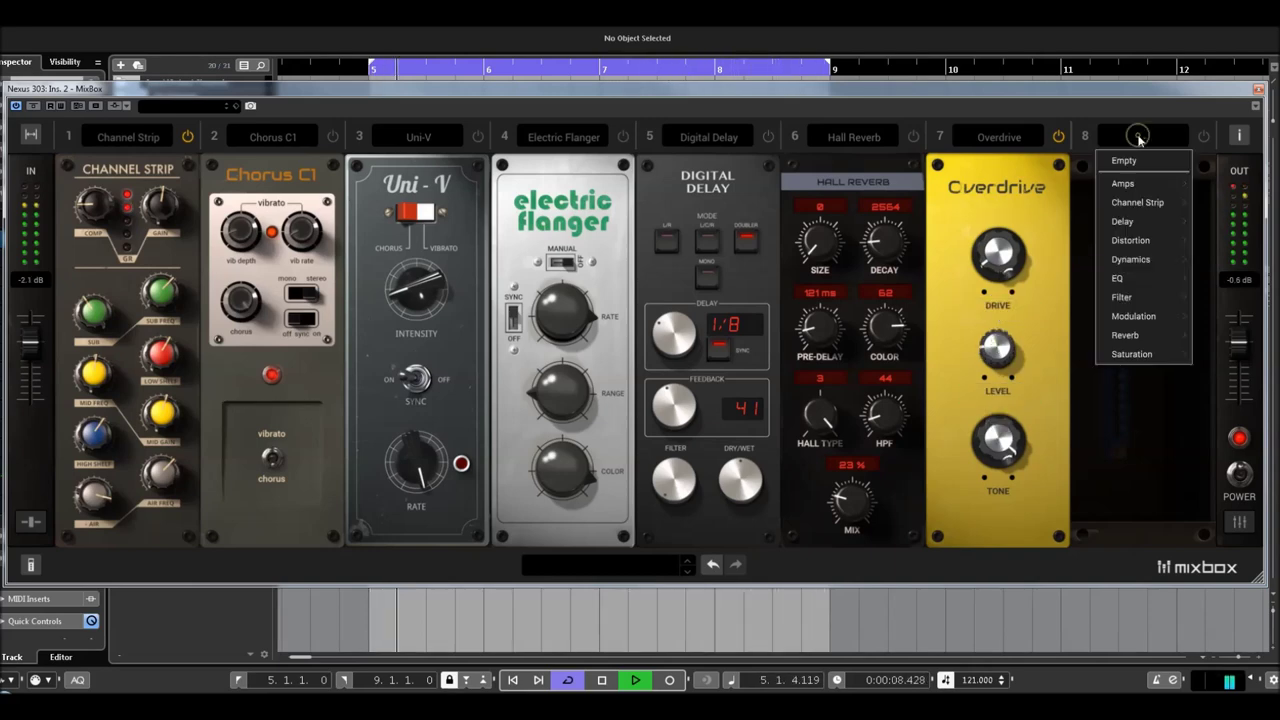
mouse_move(1125, 285)
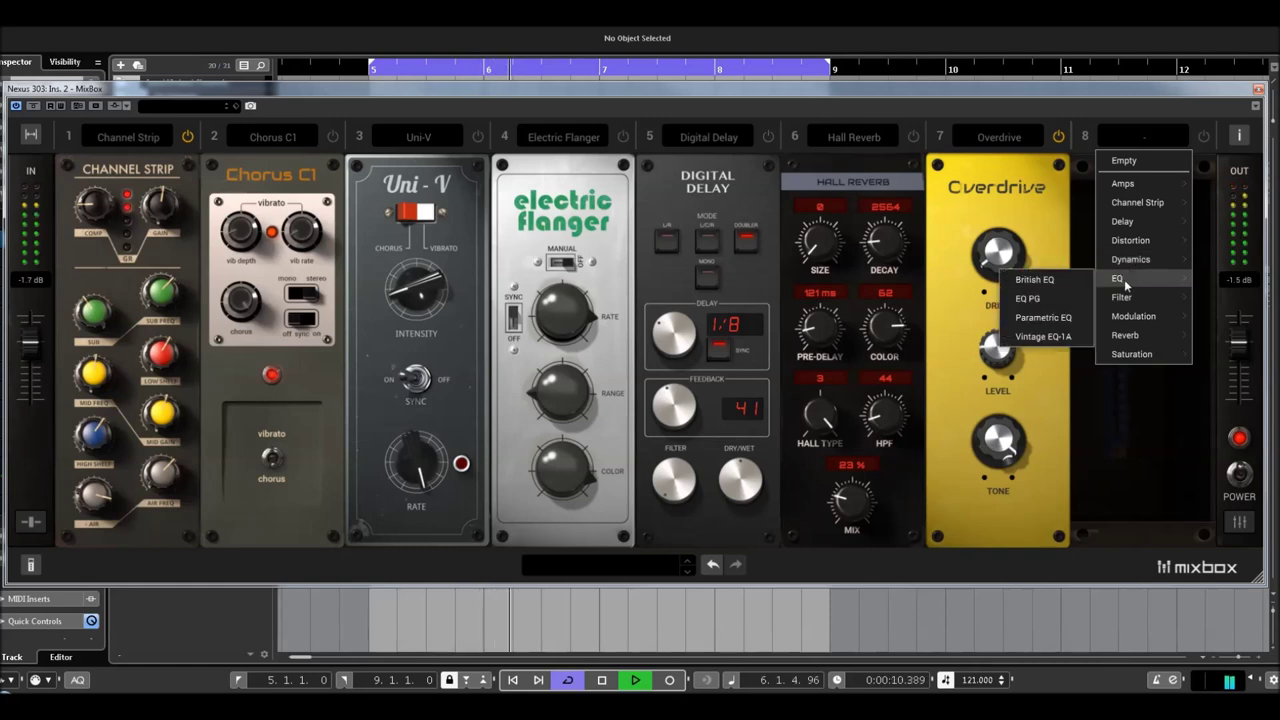
mouse_move(1130, 354)
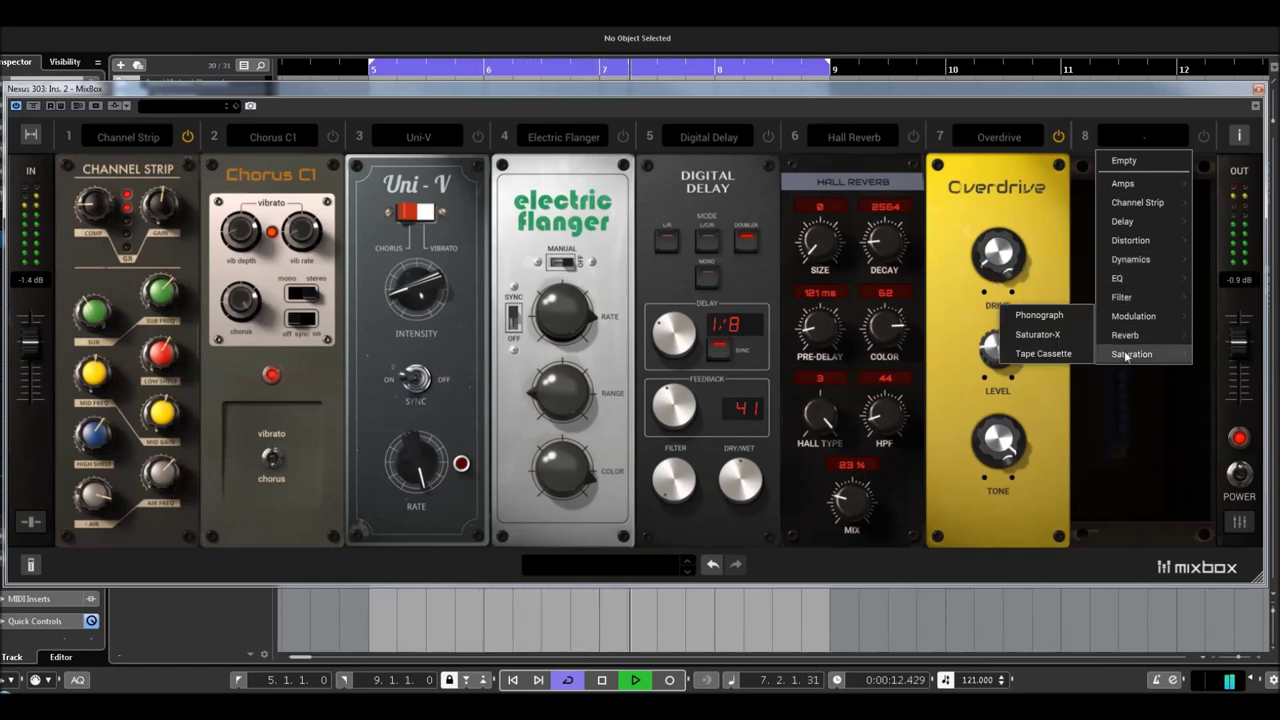
left_click(1049, 321)
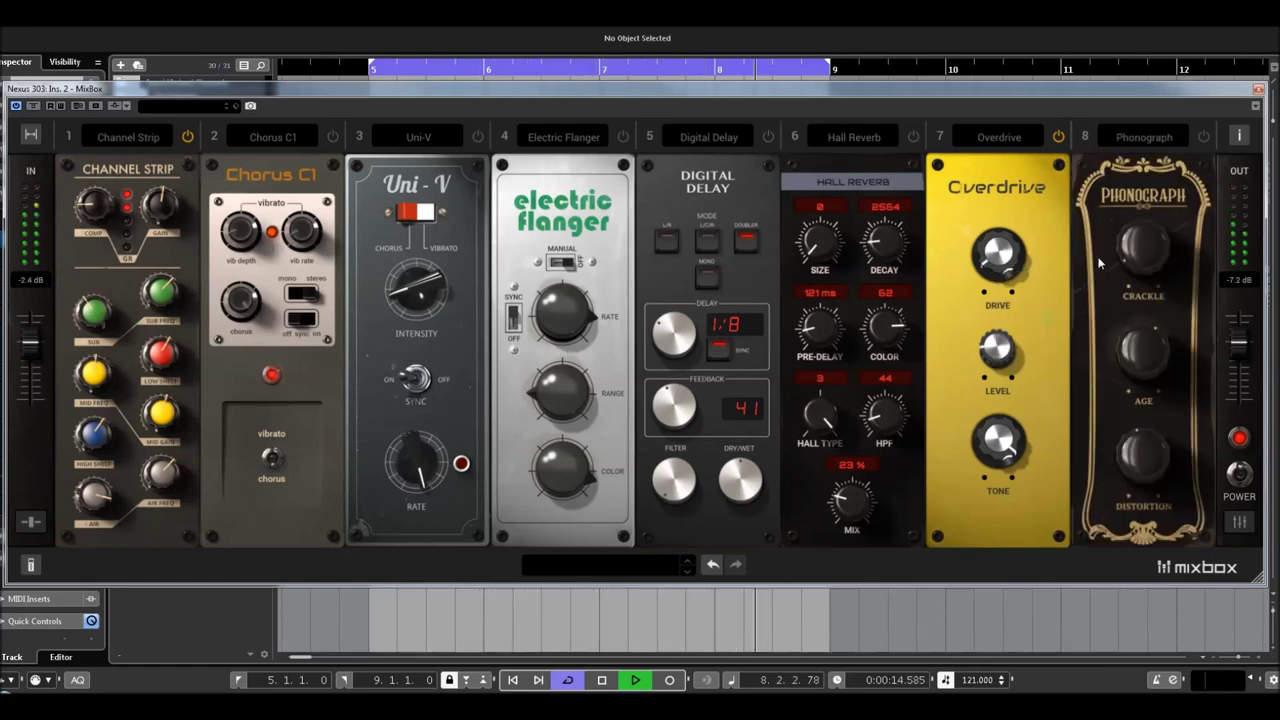
Step: Bypass the Overdrive, switch on the Phonograph, and adjust its crackle and age, setting its distortion to 0
left_click(1058, 137)
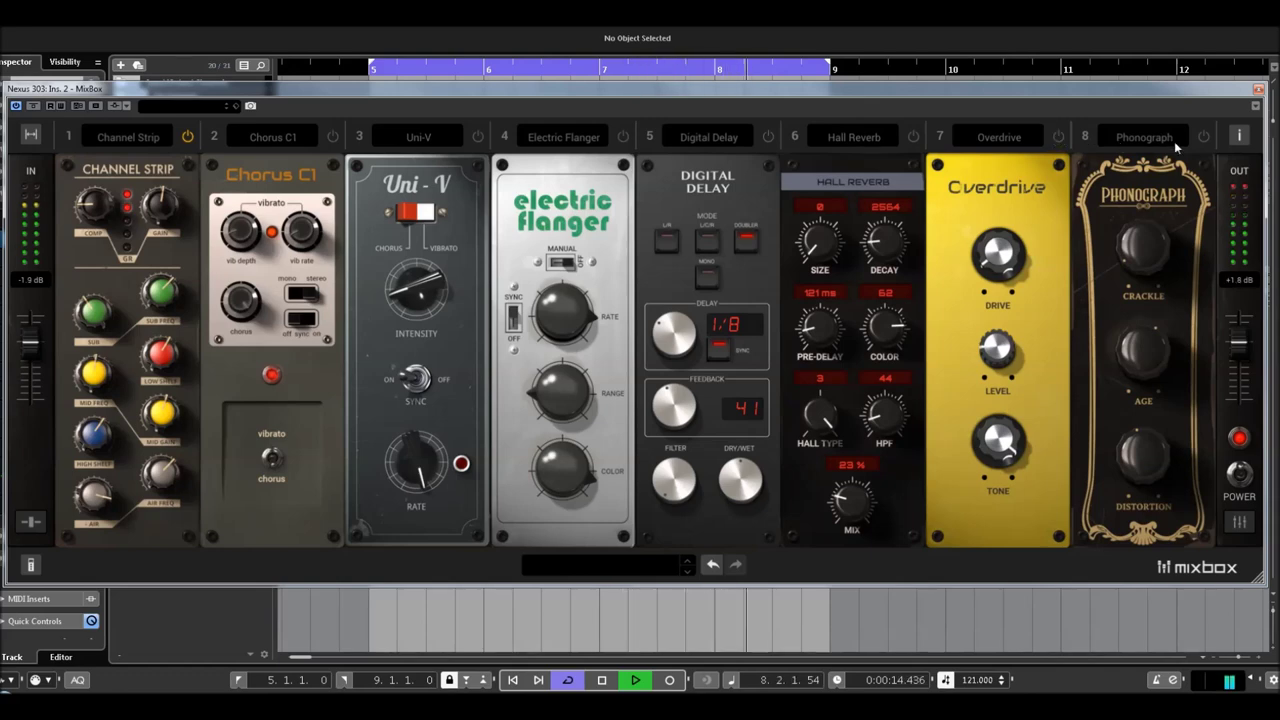
left_click(1206, 138)
mouse_move(1146, 209)
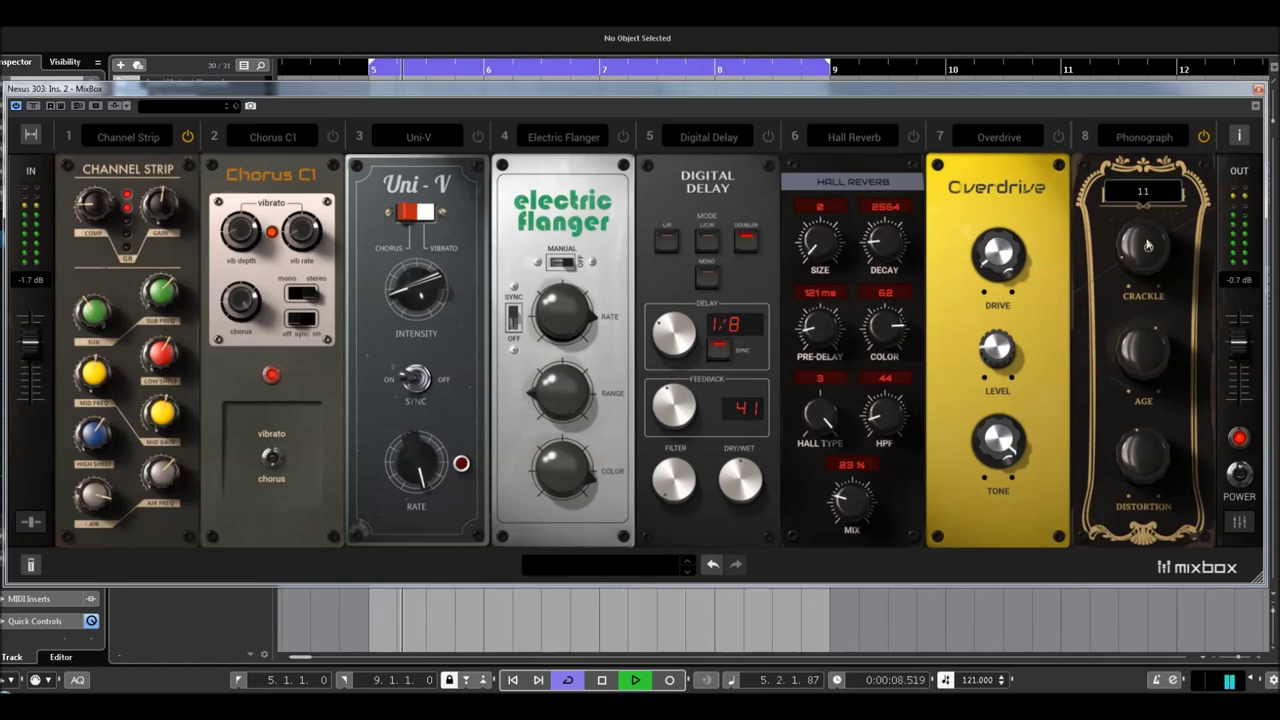
left_click_drag(1145, 191, 1145, 199)
left_click_drag(1158, 438, 1158, 364)
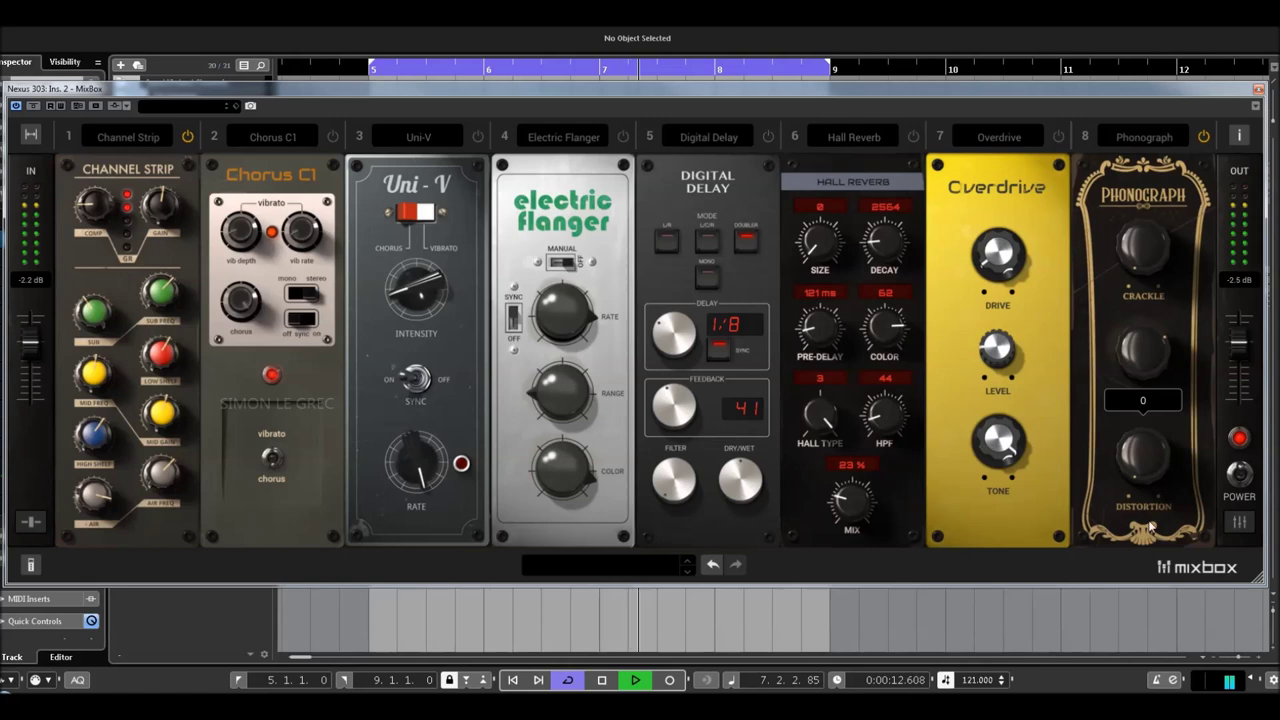
Step: Replace the Phonograph in slot 8 with the Saturator-X module and adjust its gain and mode
left_click(1144, 137)
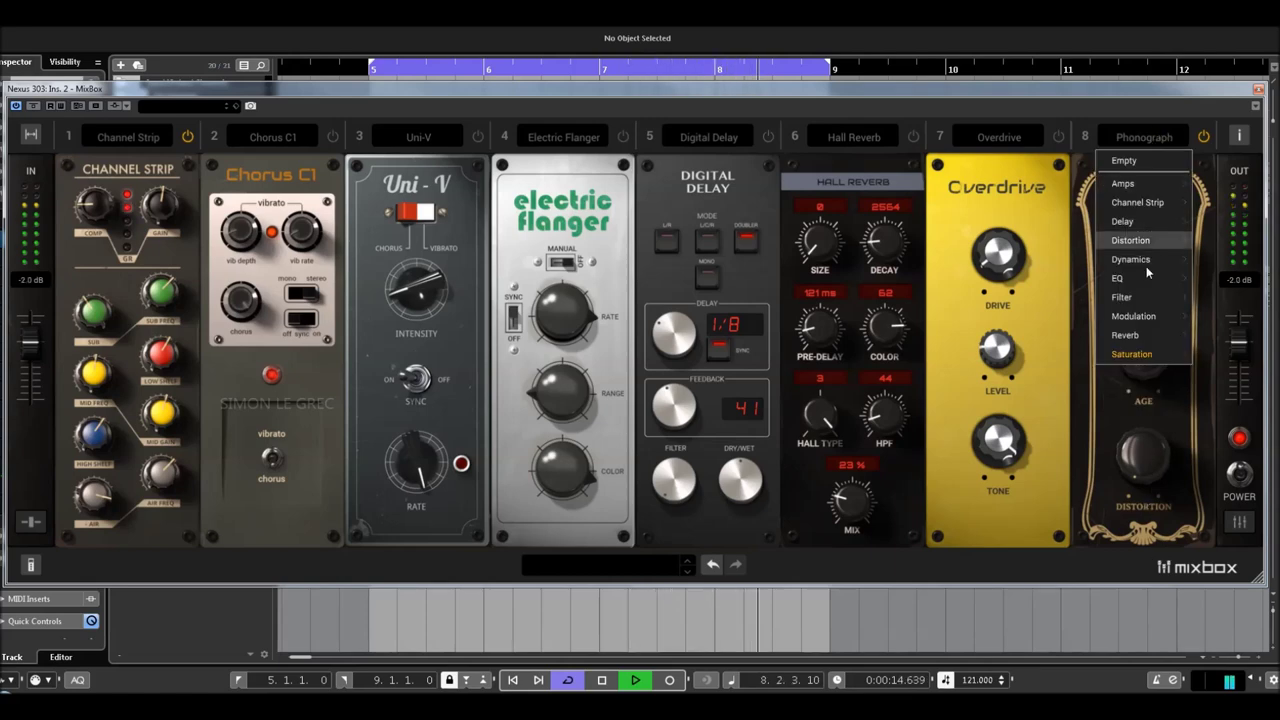
mouse_move(1138, 354)
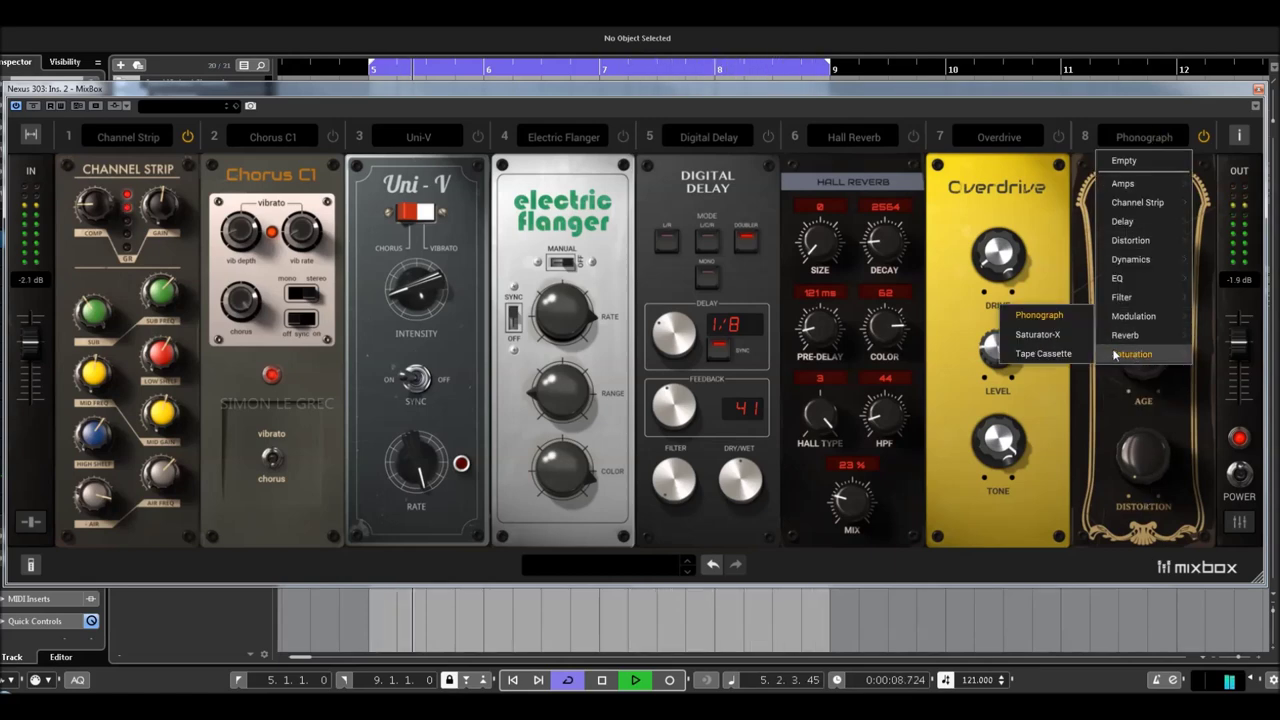
left_click(1056, 317)
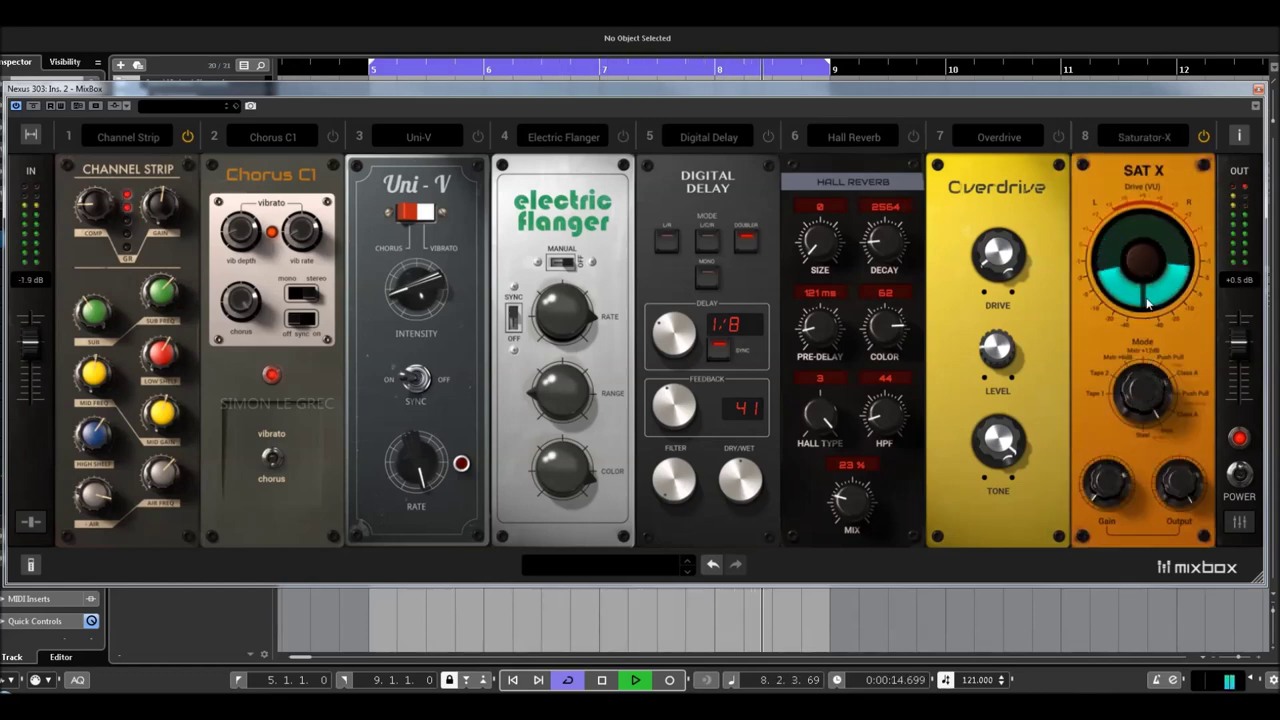
left_click_drag(1118, 482, 1127, 433)
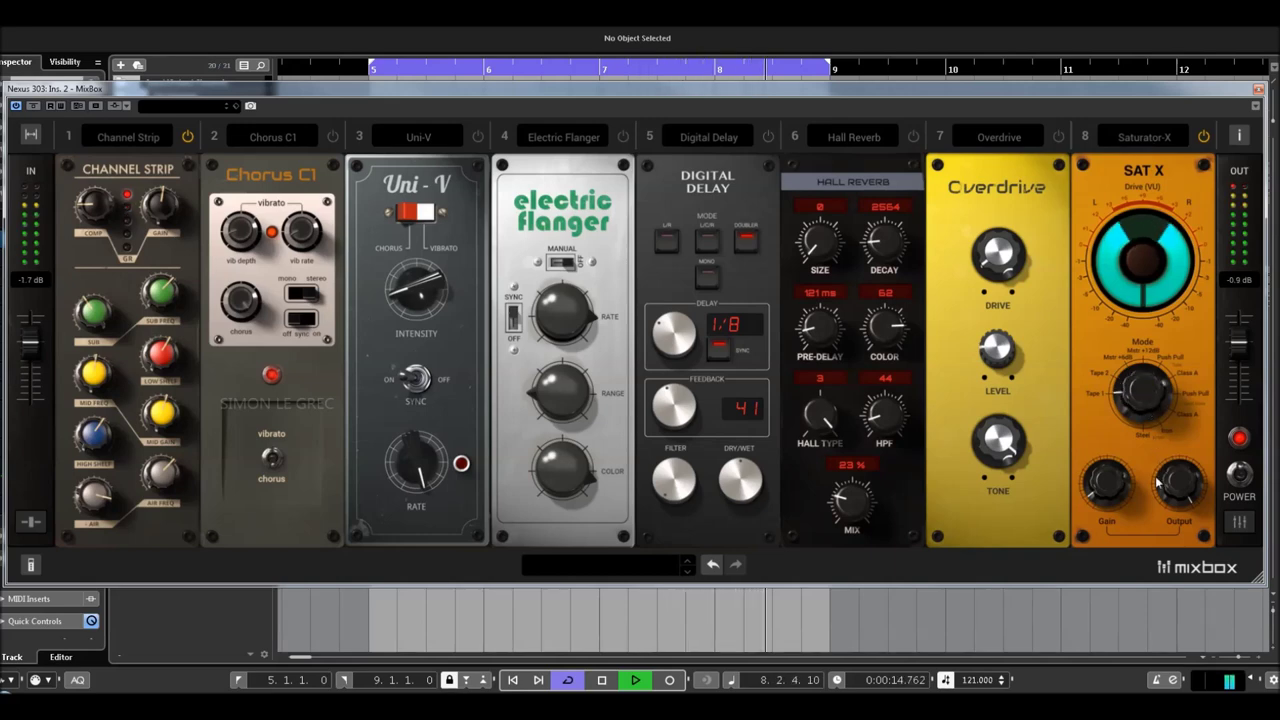
Step: Replace Saturator-X in slot 8 with the Tape Cassette saturation module
left_click(1139, 137)
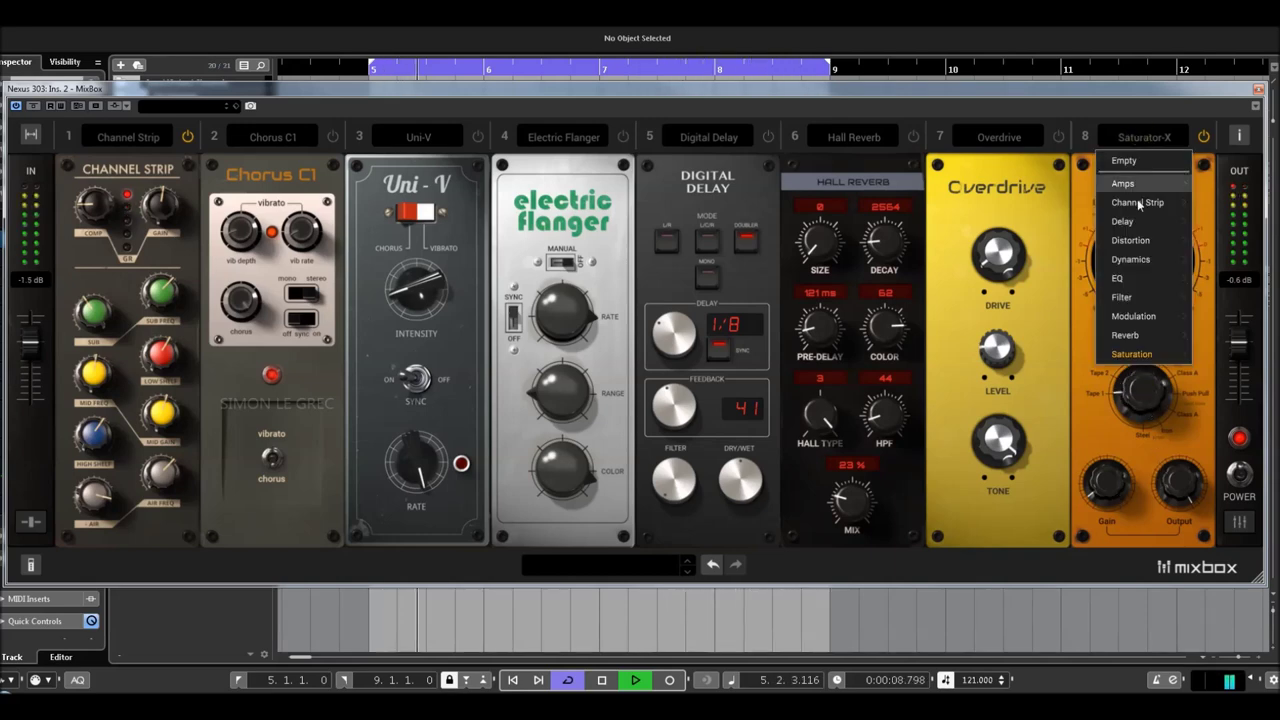
mouse_move(1135, 356)
left_click(1060, 355)
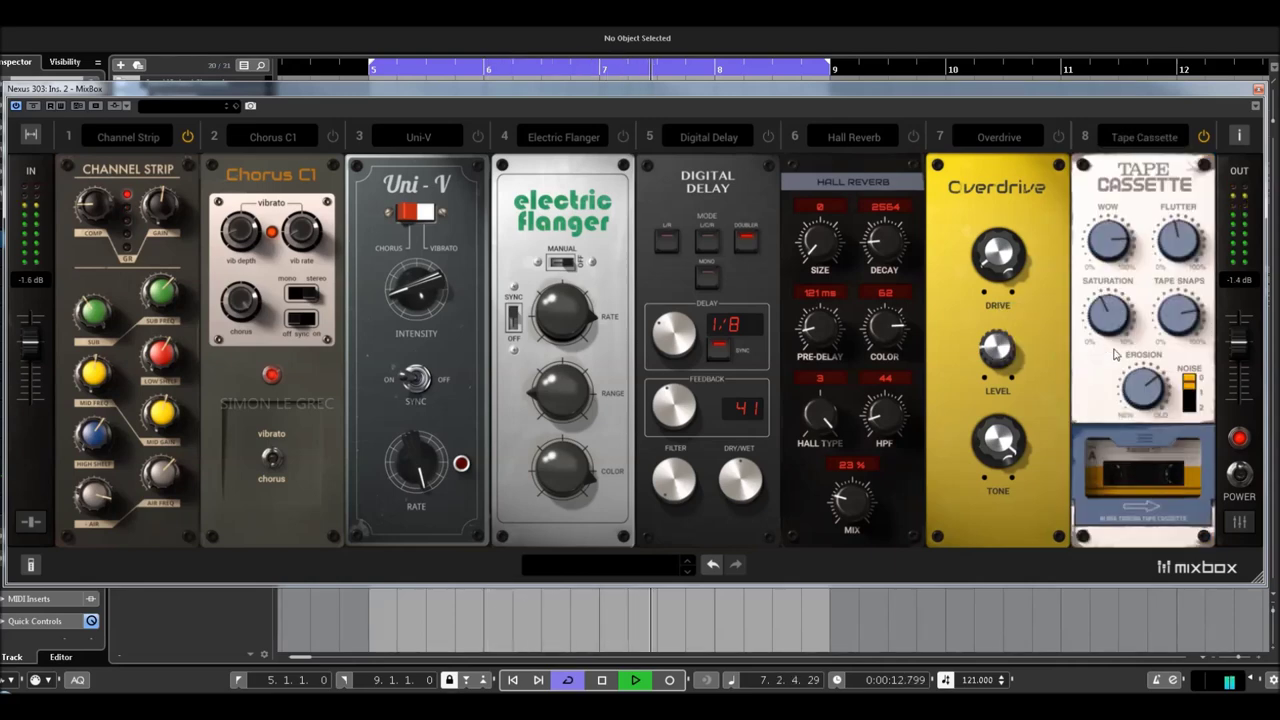
key("space")
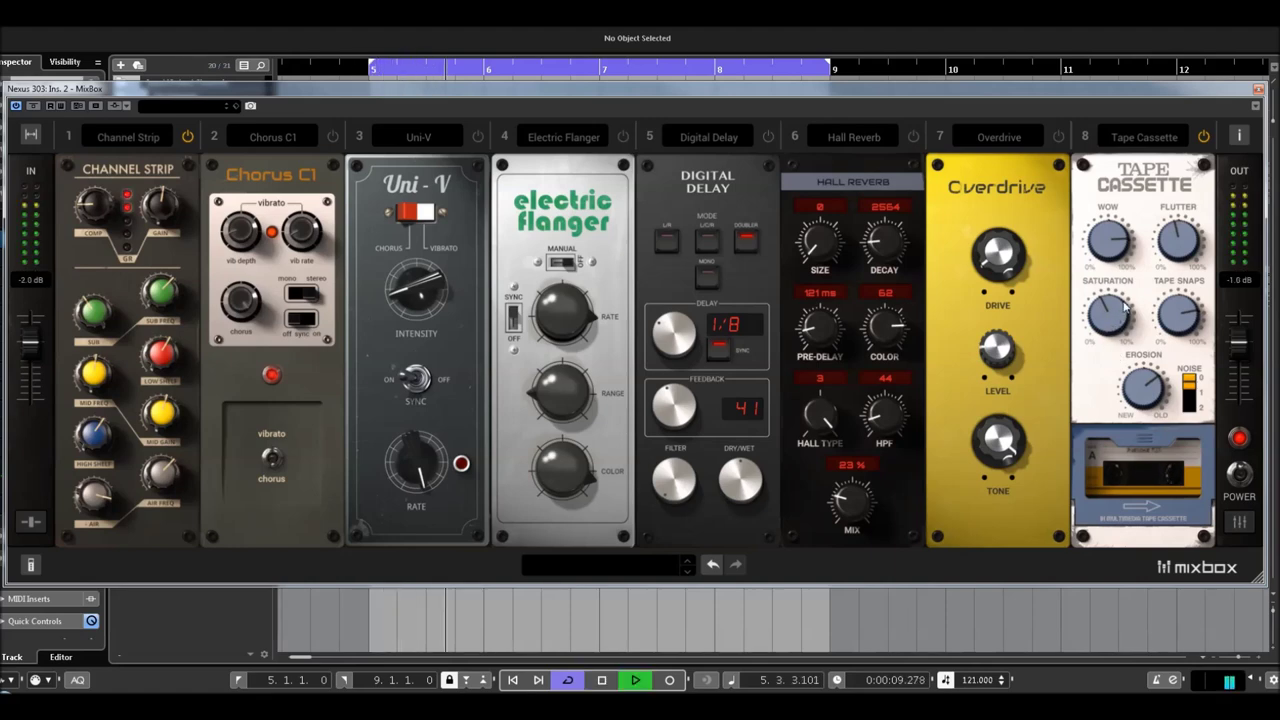
Step: Set the Tape Cassette's erosion to minimum and saturation to 0%, lower its wow, and set tape snaps to 62%
left_click_drag(1120, 316, 1113, 345)
left_click_drag(1160, 445, 1162, 560)
left_click_drag(1117, 315, 1120, 346)
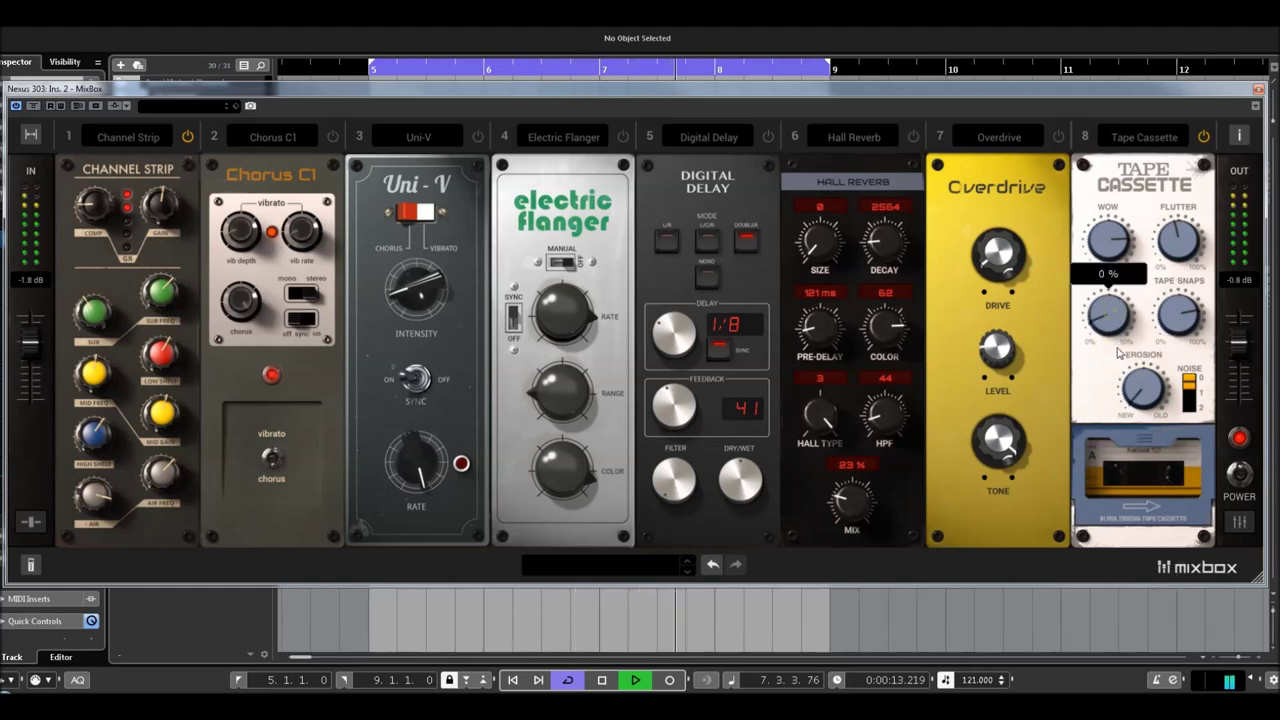
left_click_drag(1116, 246, 1133, 355)
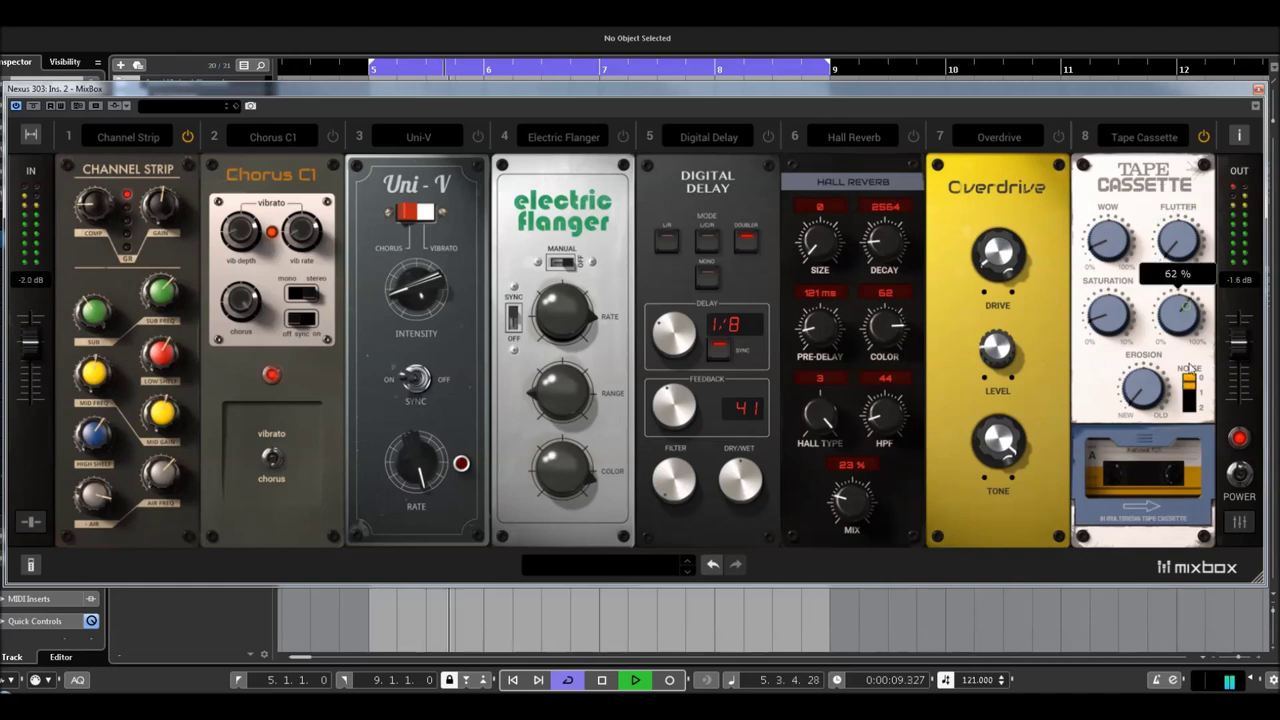
Step: Toggle the Tape Cassette's bypass, set saturation to 4%, noise to 1, erosion to 100% and flutter to 73%, and stop playback
left_click(1203, 137)
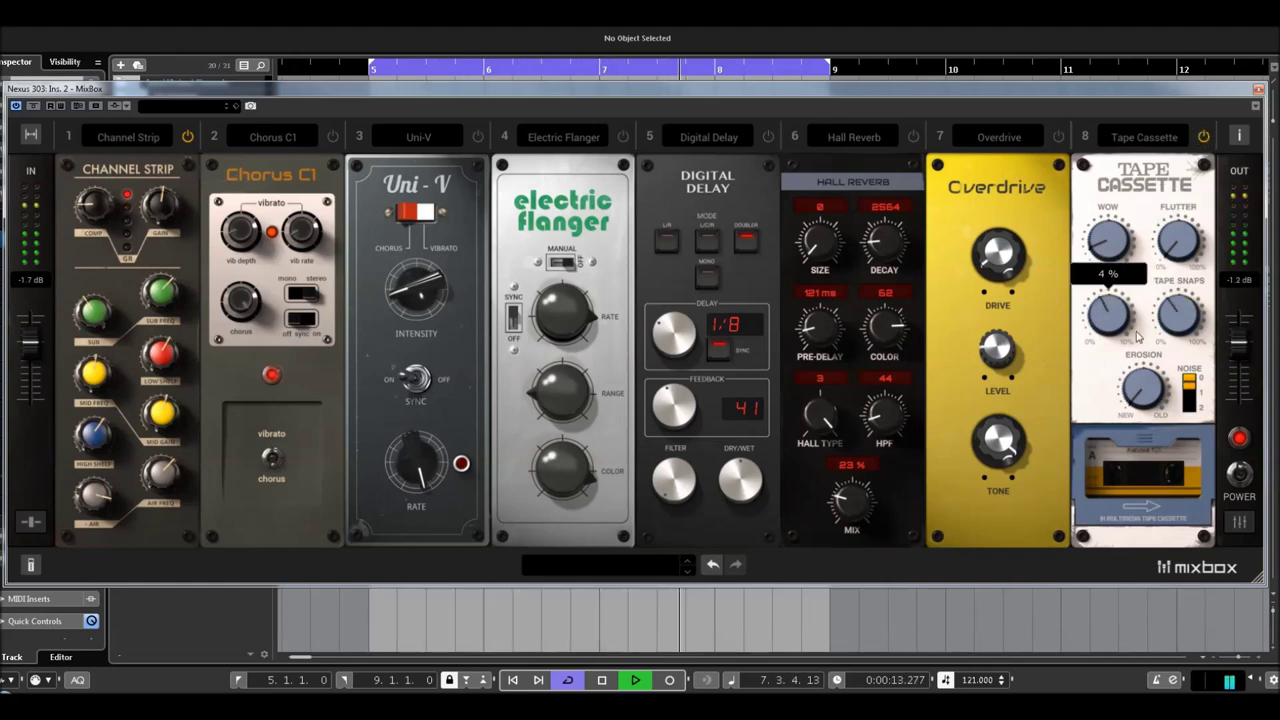
left_click(1188, 396)
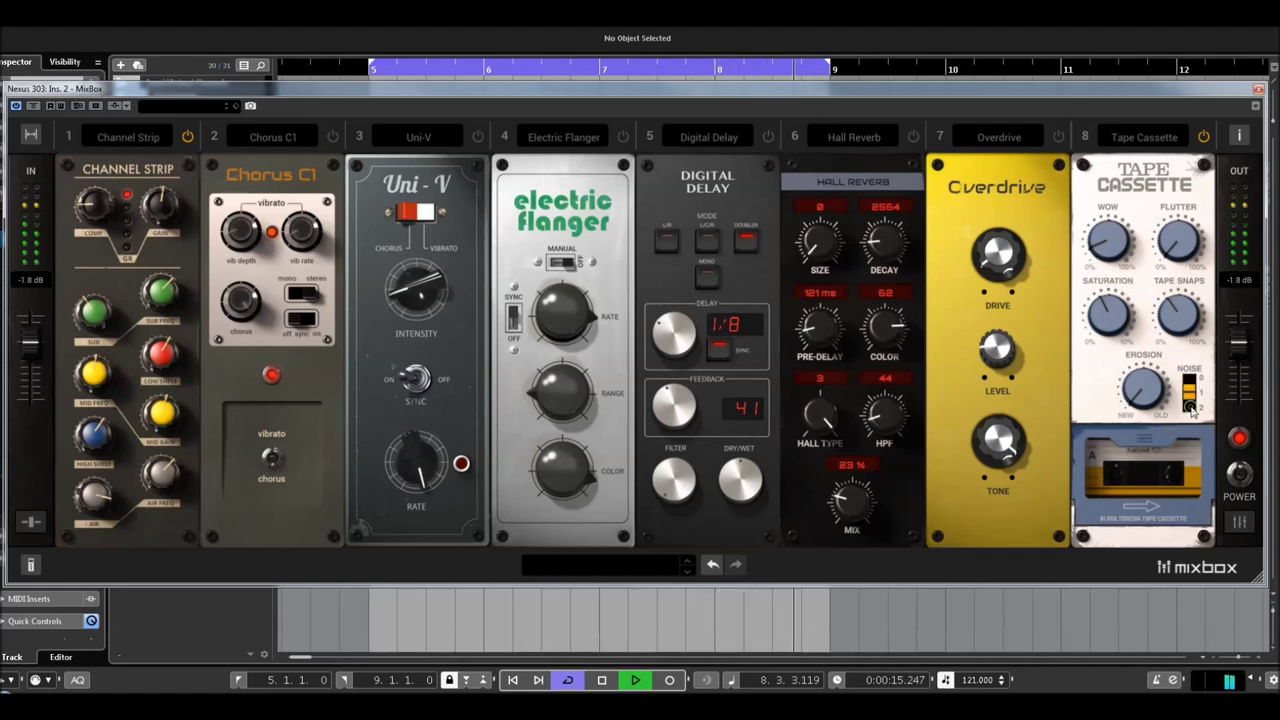
left_click_drag(1147, 392, 1143, 158)
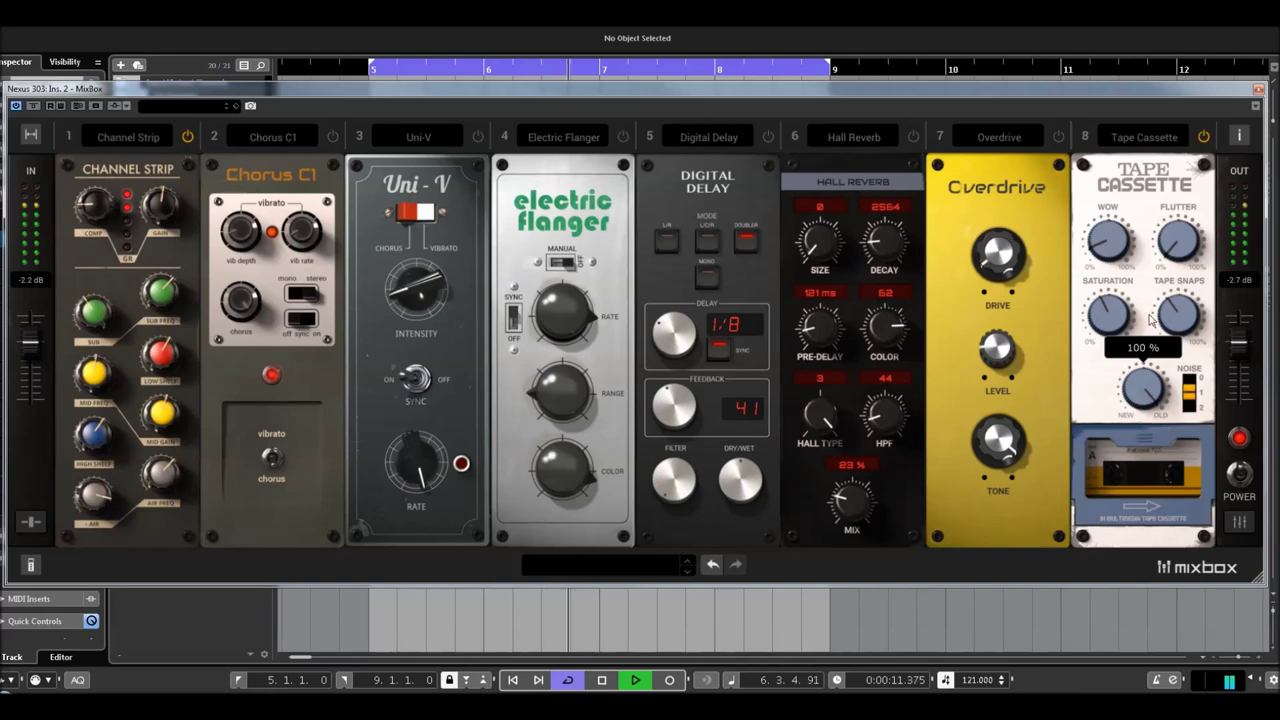
left_click_drag(1179, 243, 1178, 74)
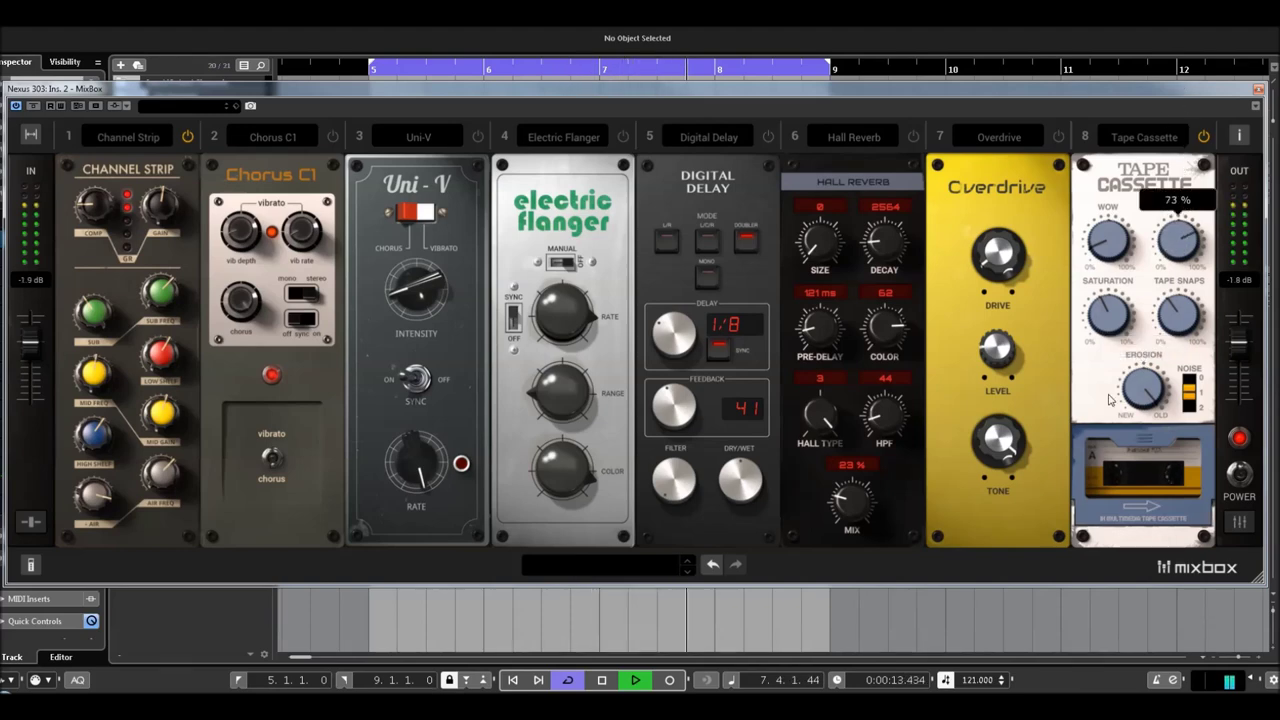
key("space")
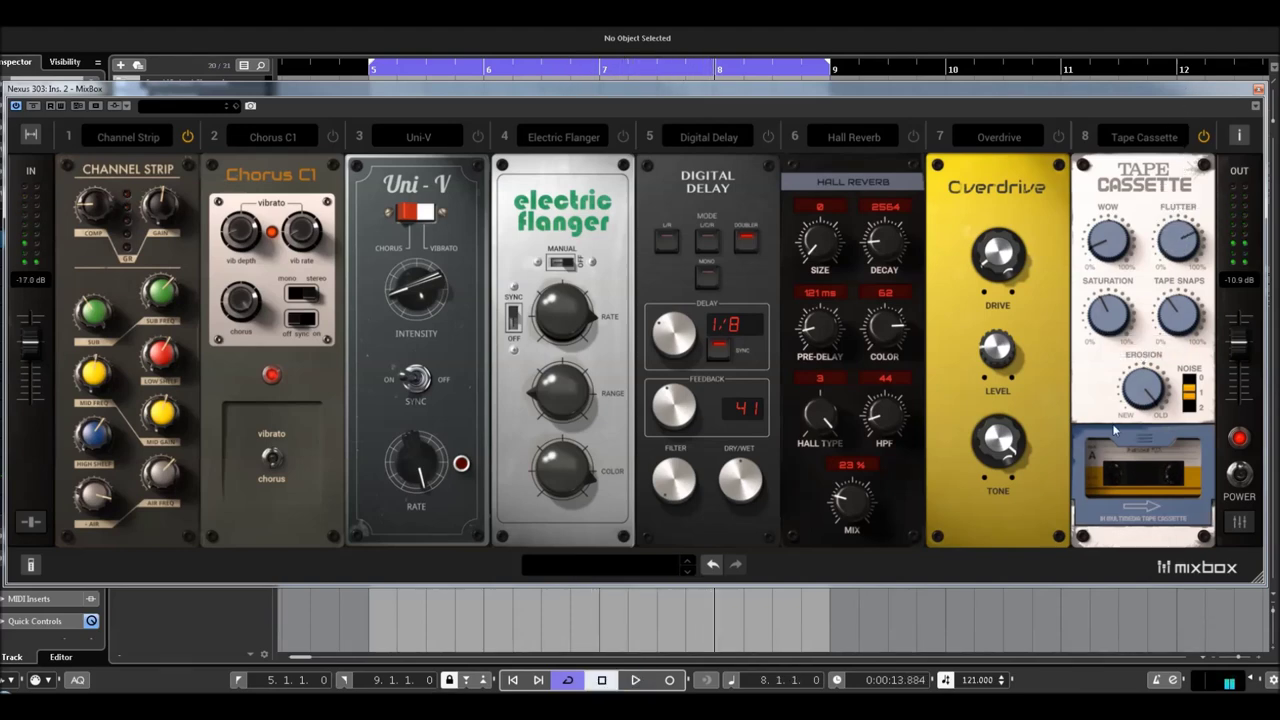